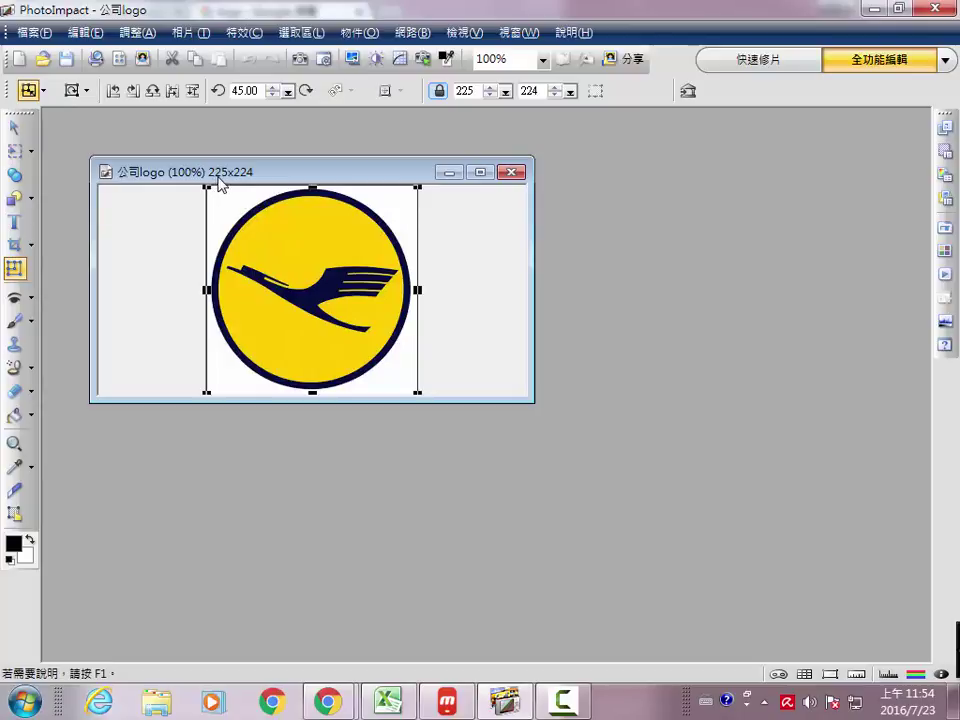
- Create a new transparent image 220 pixels wide and 220 pixels high, and place its window beside the 公司logo image
{"action": "left_click", "coordinate": [18, 58]}
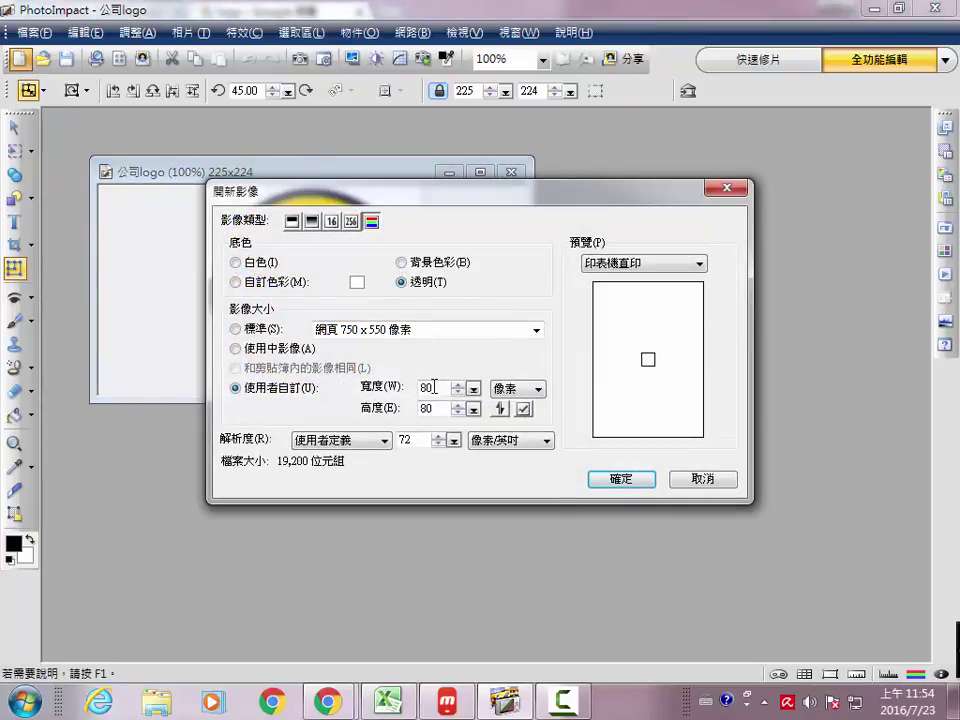
{"action": "type", "text": "1"}
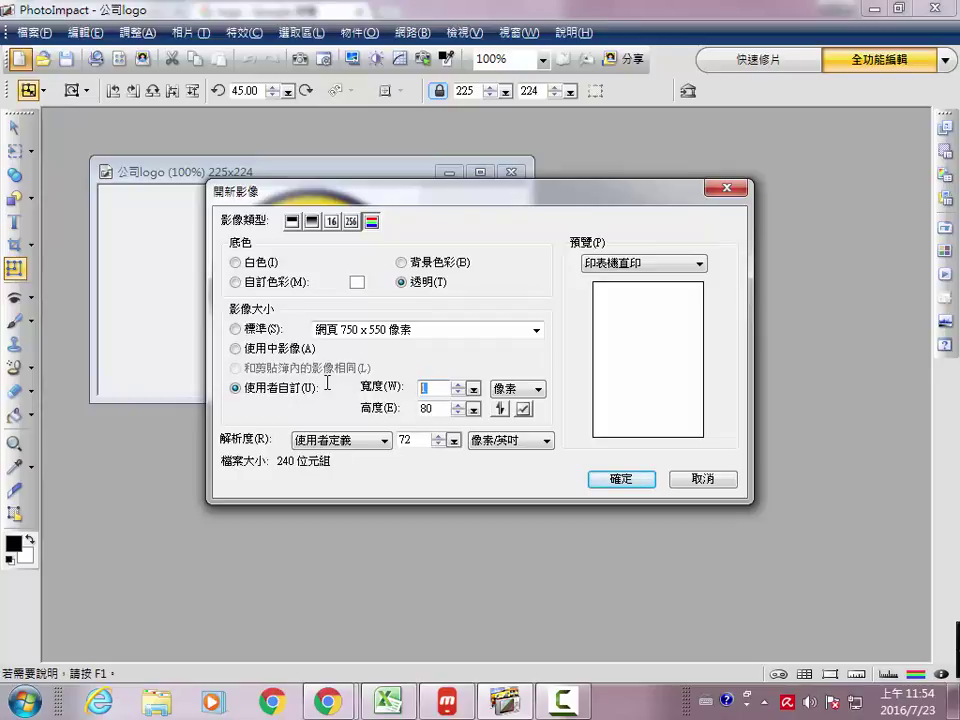
{"action": "type", "text": "22"}
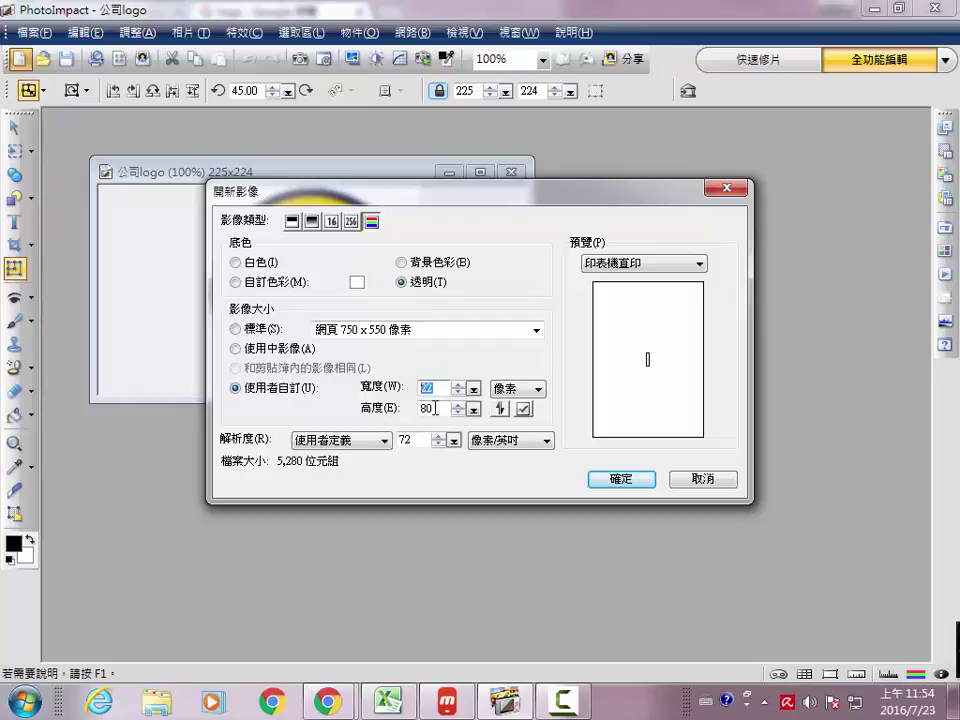
{"action": "type", "text": "0220"}
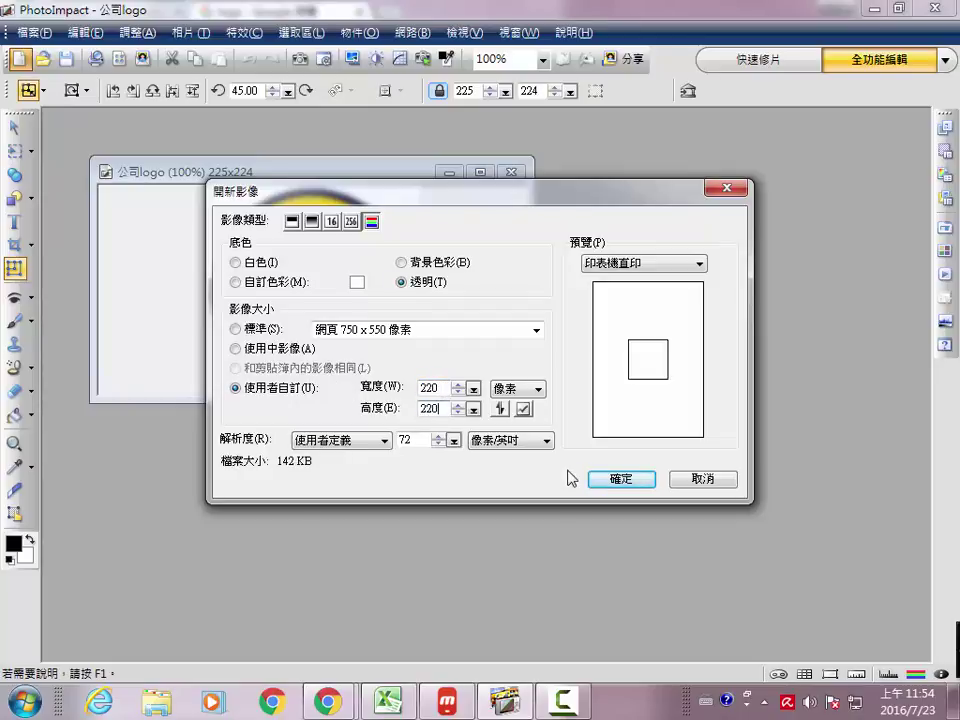
{"action": "left_click", "coordinate": [619, 480]}
{"action": "left_click_drag", "start_coordinate": [207, 194], "coordinate": [684, 231]}
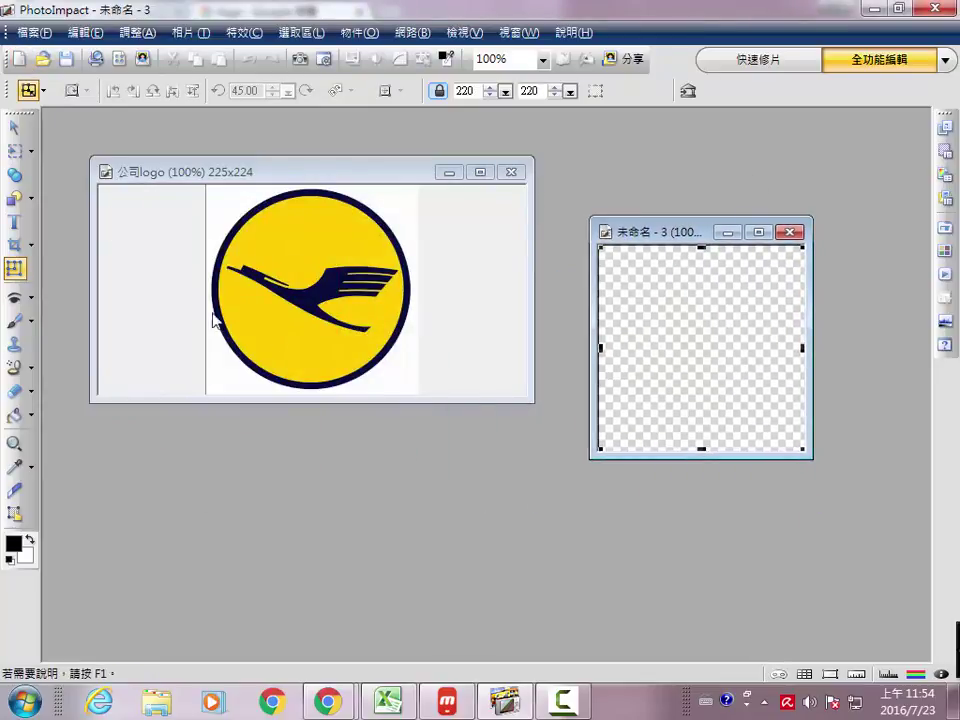
- Start extracting an object from the 公司logo image and trace the circle's outer edge all round with a size 20 brush
{"action": "left_click", "coordinate": [333, 193]}
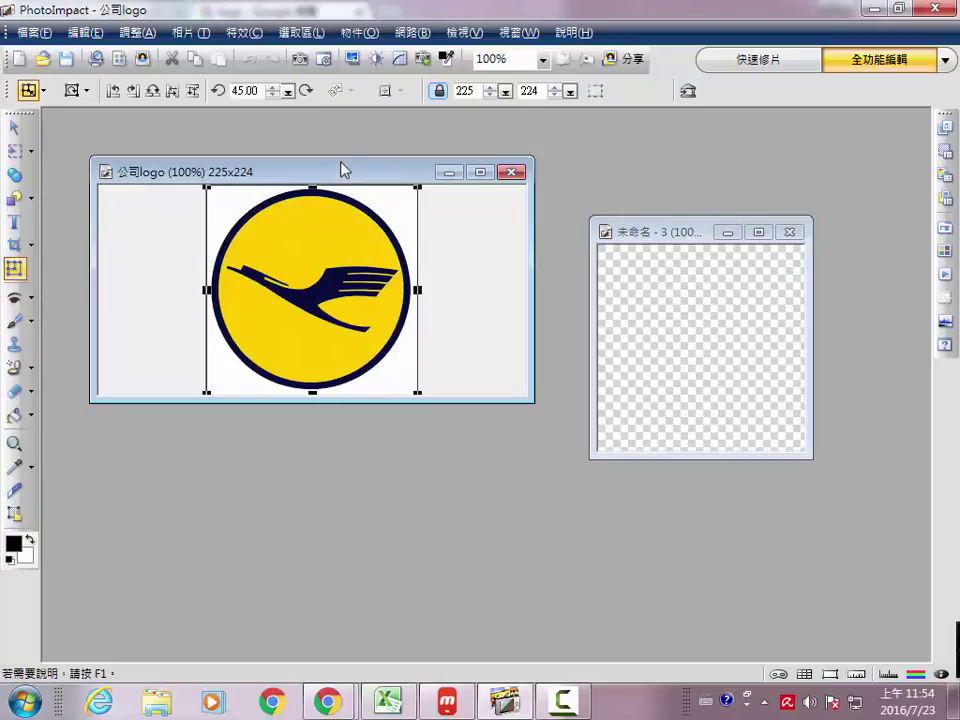
{"action": "left_click", "coordinate": [359, 32]}
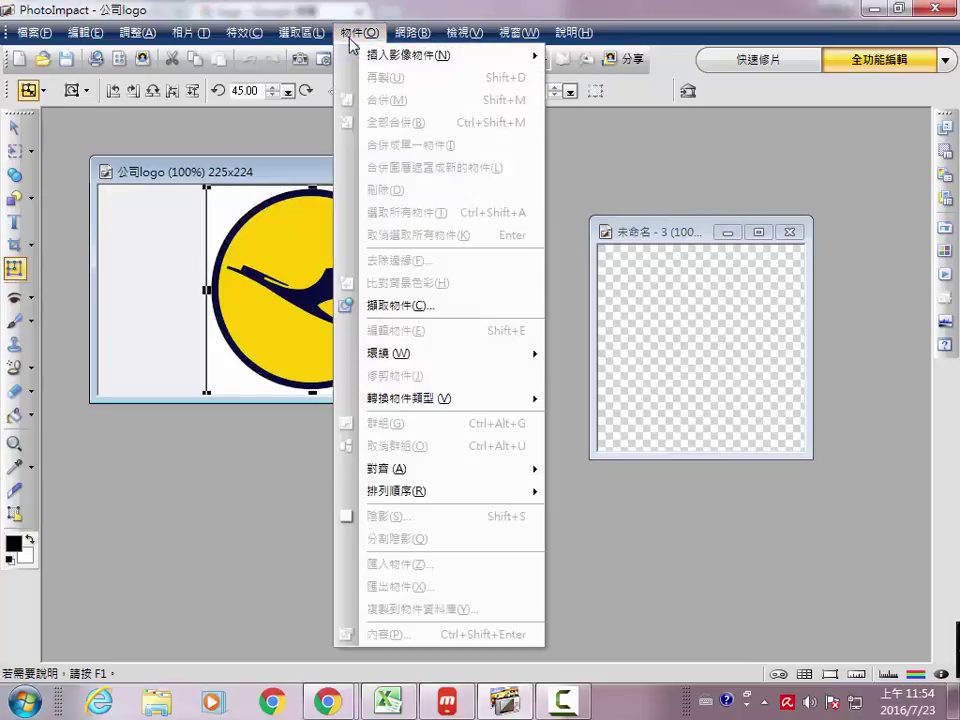
{"action": "left_click", "coordinate": [402, 313]}
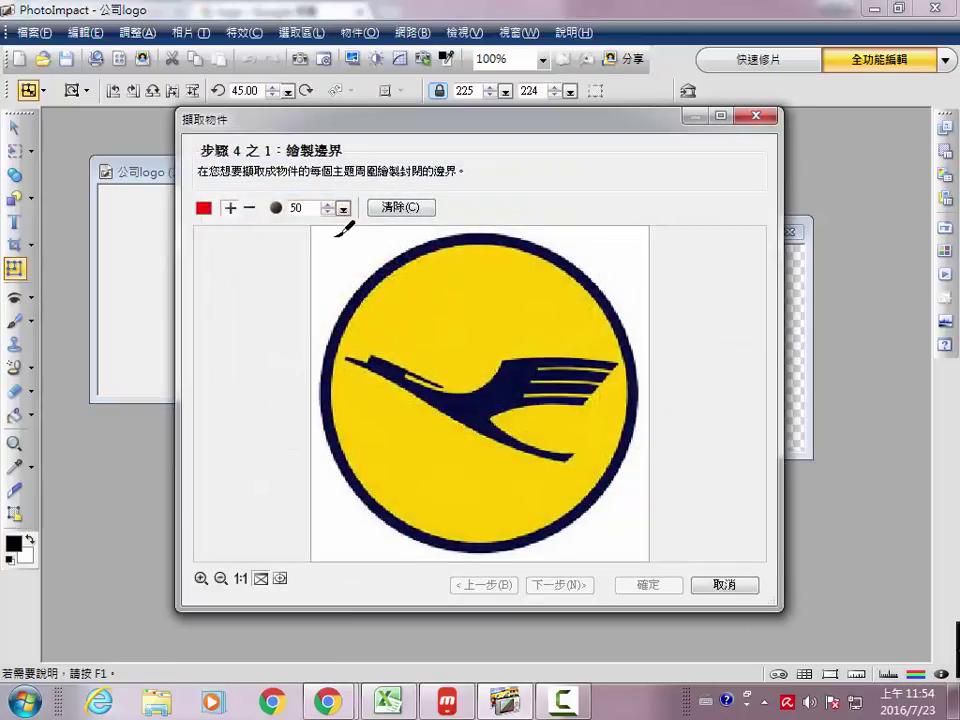
{"action": "double_click", "coordinate": [312, 213]}
{"action": "type", "text": "20"}
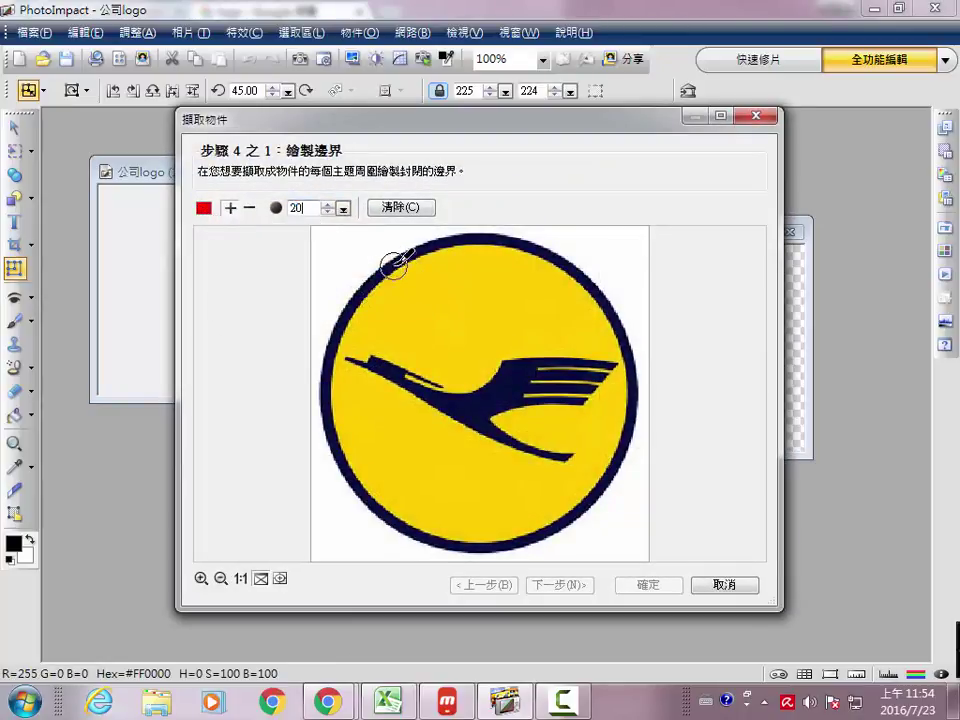
{"action": "mouse_move", "coordinate": [385, 257]}
{"action": "left_mouse_down"}
{"action": "mouse_move", "coordinate": [330, 276]}
{"action": "mouse_move", "coordinate": [316, 320]}
{"action": "mouse_move", "coordinate": [322, 373]}
{"action": "left_mouse_up"}
{"action": "mouse_move", "coordinate": [326, 421]}
{"action": "left_mouse_down"}
{"action": "mouse_move", "coordinate": [345, 463]}
{"action": "mouse_move", "coordinate": [394, 521]}
{"action": "left_mouse_up"}
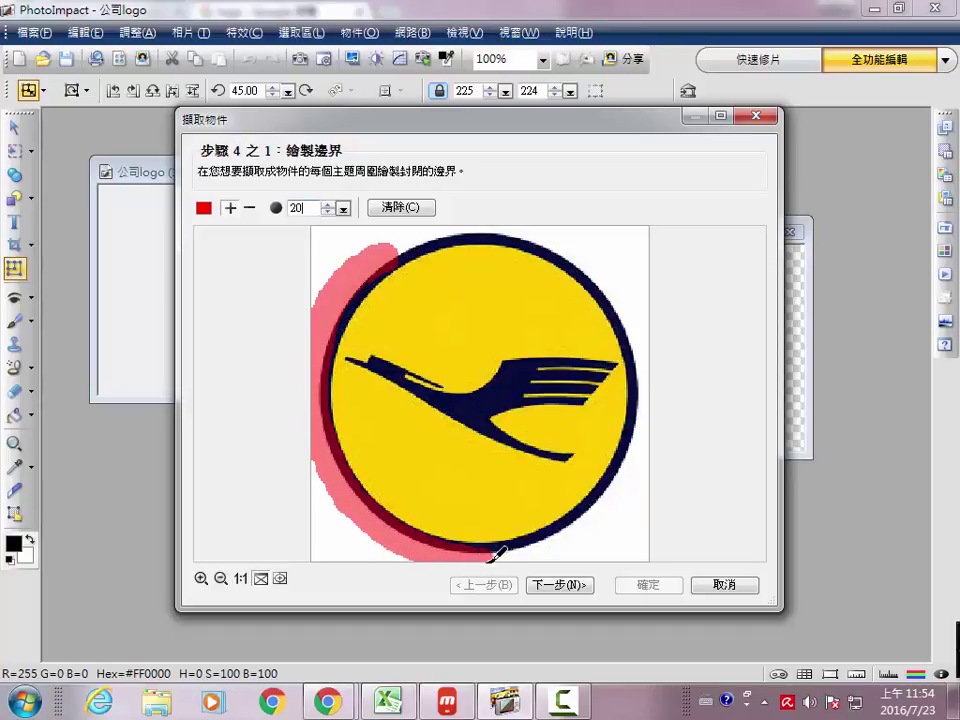
{"action": "left_click_drag", "start_coordinate": [543, 553], "coordinate": [587, 531]}
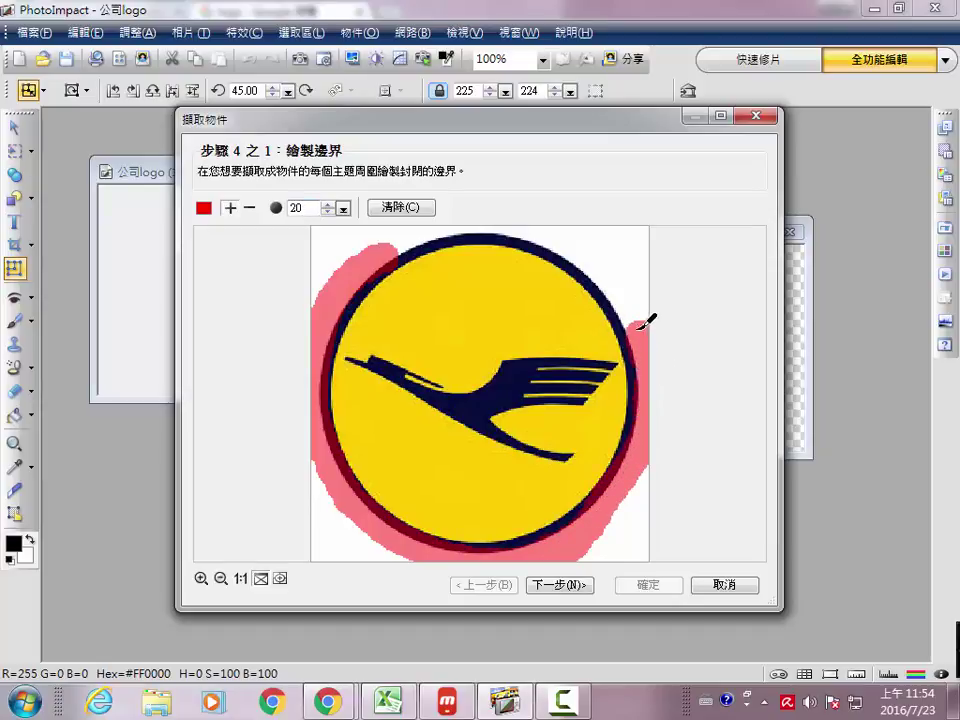
{"action": "mouse_move", "coordinate": [630, 296]}
{"action": "left_mouse_down"}
{"action": "mouse_move", "coordinate": [589, 263]}
{"action": "mouse_move", "coordinate": [511, 228]}
{"action": "mouse_move", "coordinate": [461, 220]}
{"action": "mouse_move", "coordinate": [401, 236]}
{"action": "left_mouse_up"}
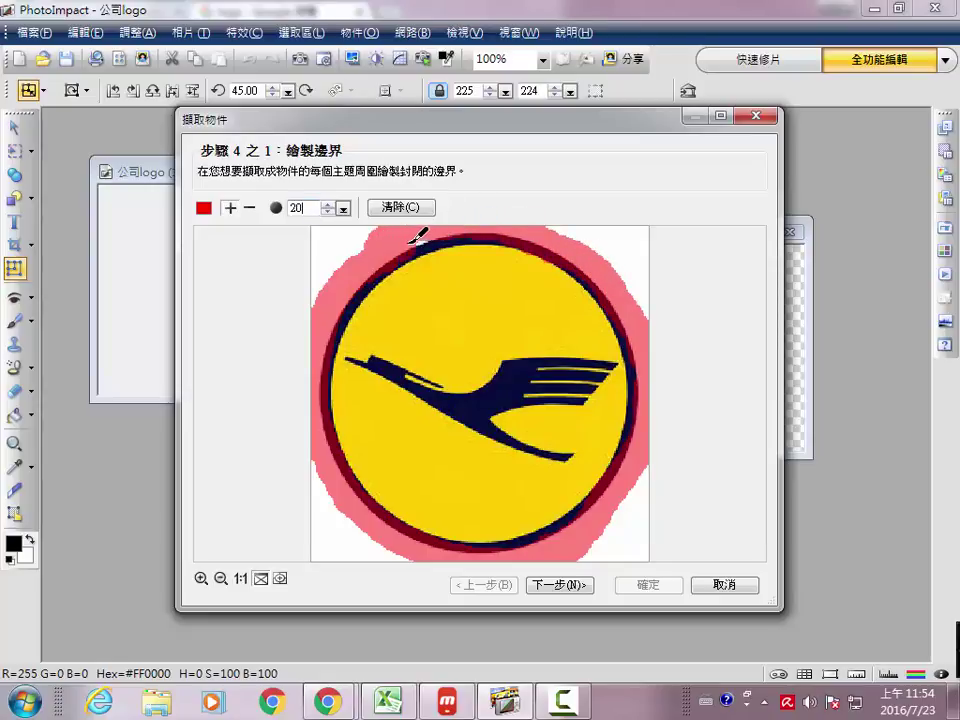
- Remove the four white corner areas outside the traced border and finish extracting the round logo at the preset detail level
{"action": "left_click", "coordinate": [560, 585]}
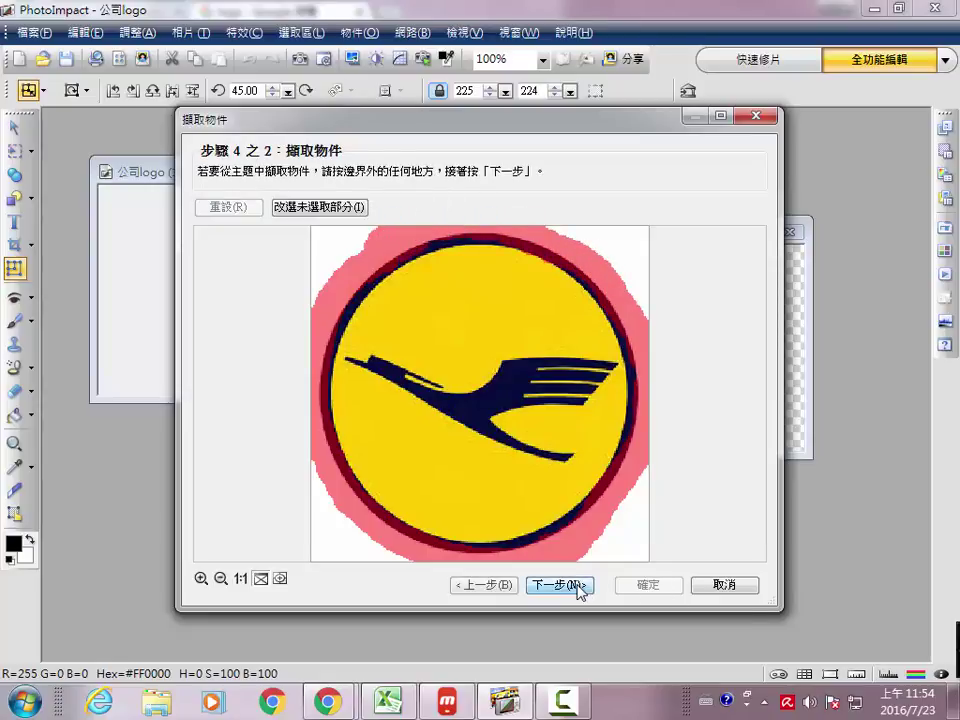
{"action": "left_click", "coordinate": [346, 254]}
{"action": "left_click", "coordinate": [645, 258]}
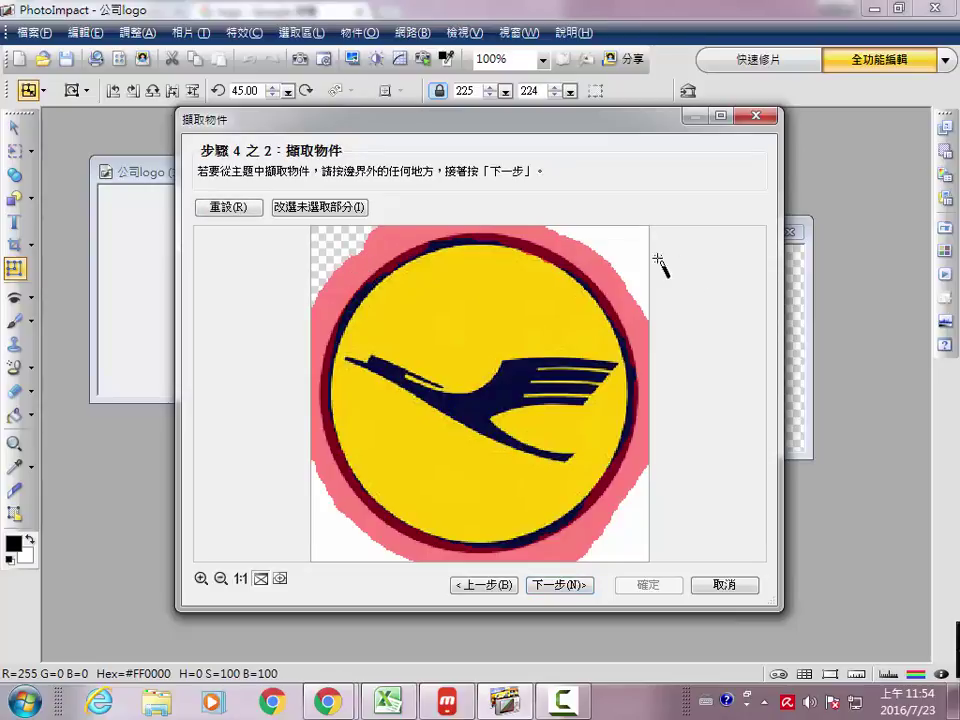
{"action": "left_click", "coordinate": [635, 465]}
{"action": "left_click", "coordinate": [347, 541]}
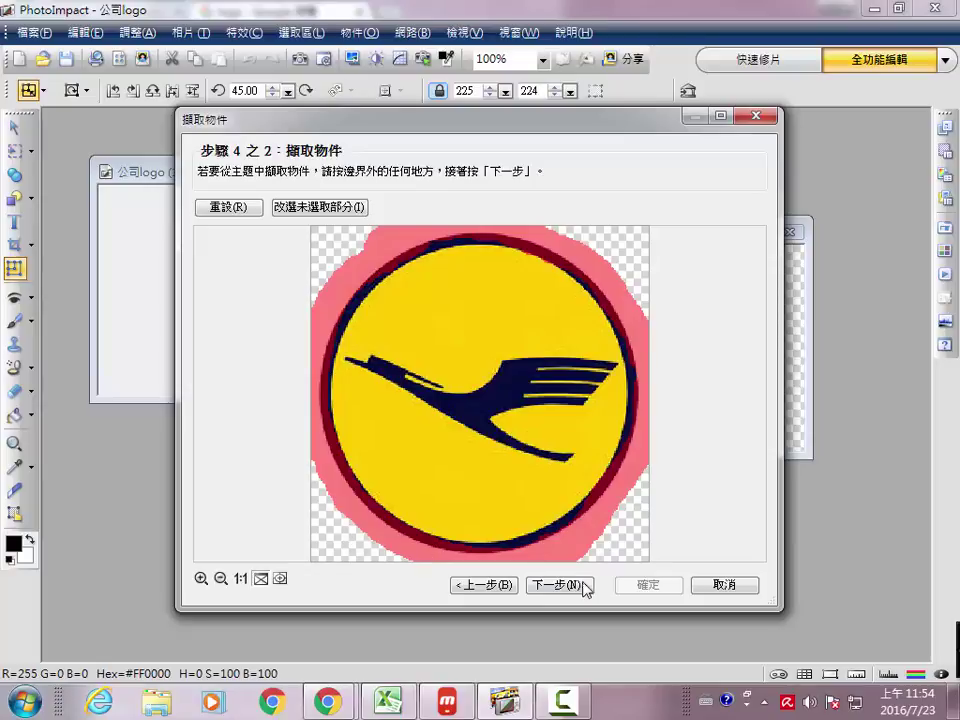
{"action": "left_click", "coordinate": [576, 590]}
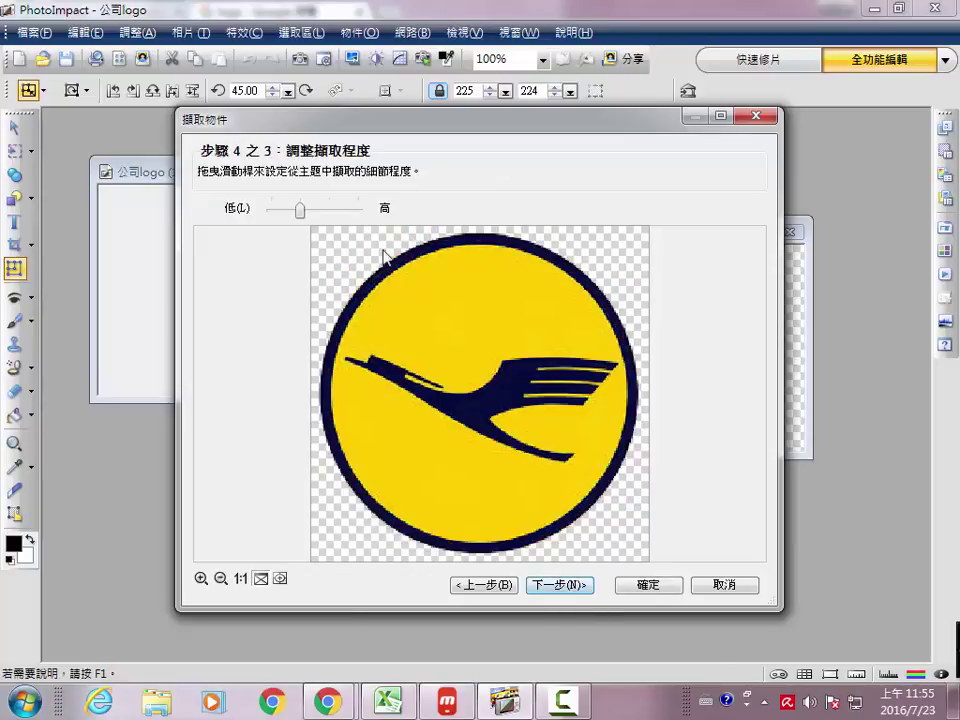
{"action": "left_click", "coordinate": [648, 585]}
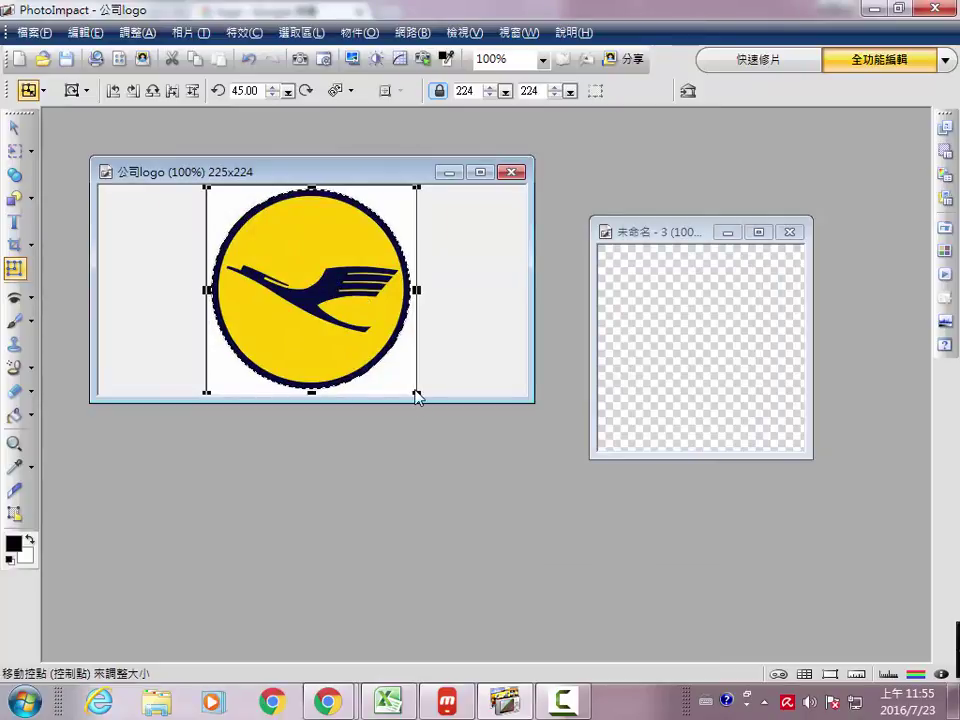
- Move the extracted logo into the blank transparent image and scale it to about 217 x 217 pixels
{"action": "left_click_drag", "start_coordinate": [417, 392], "coordinate": [378, 360]}
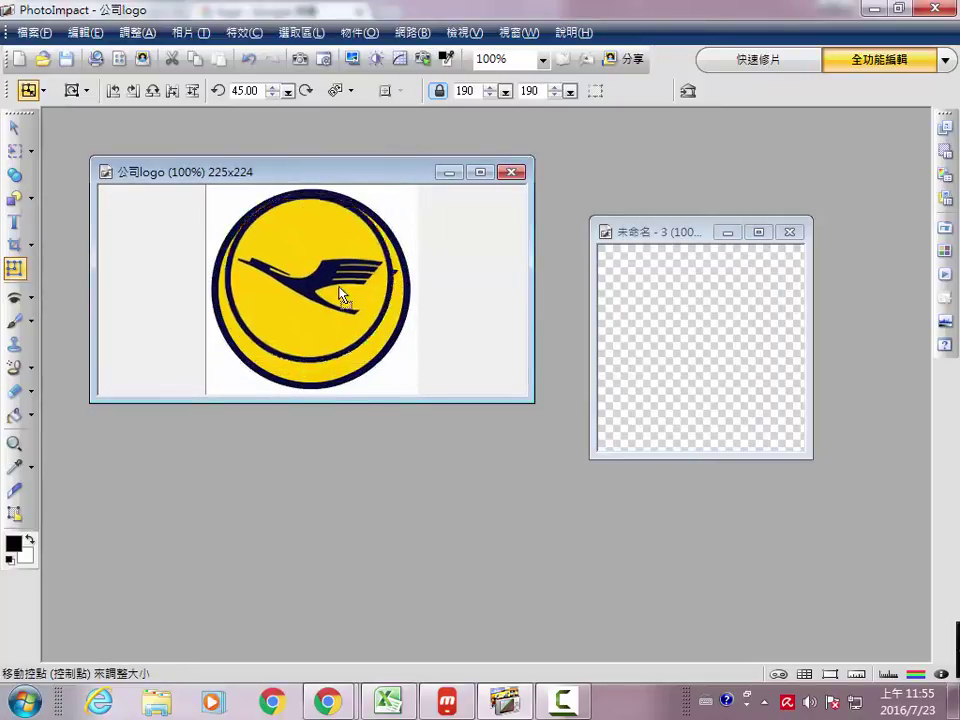
{"action": "left_click_drag", "start_coordinate": [343, 296], "coordinate": [724, 354]}
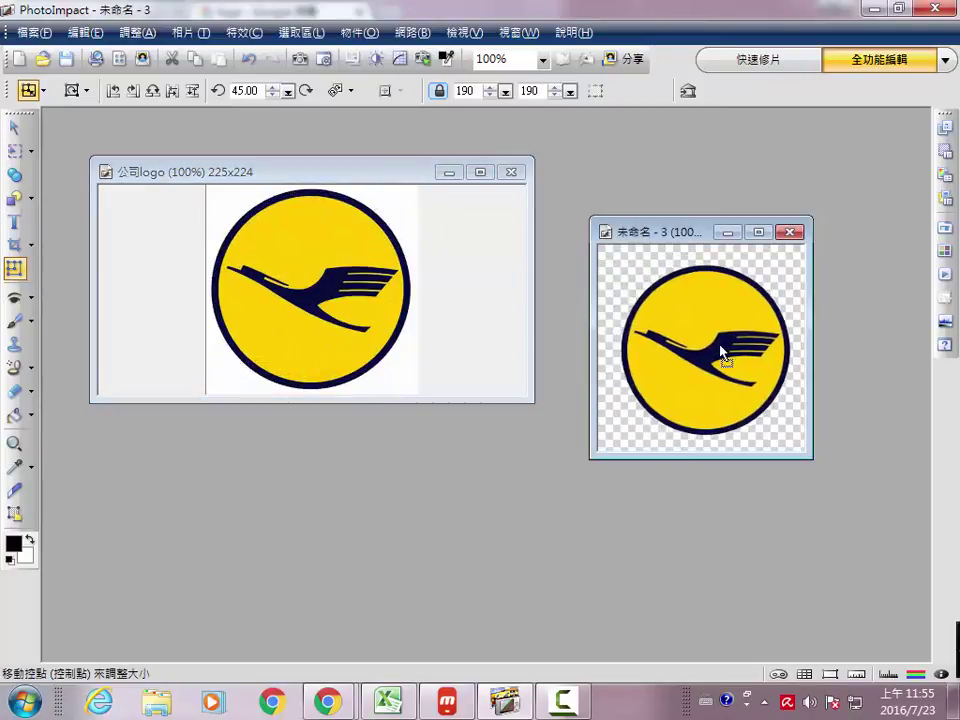
{"action": "left_click_drag", "start_coordinate": [613, 259], "coordinate": [600, 246]}
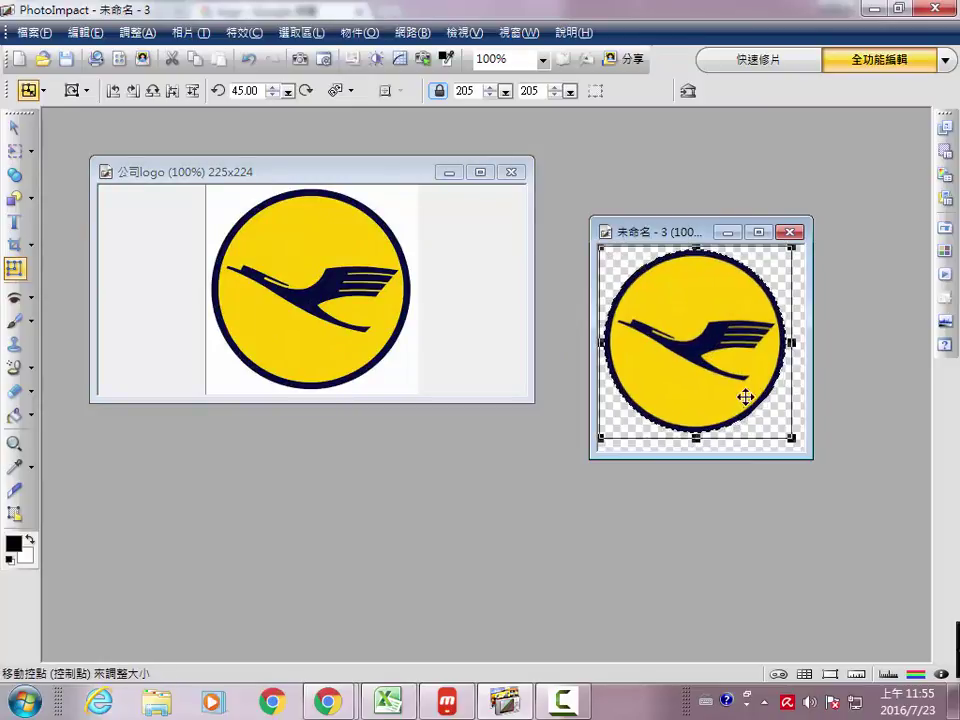
{"action": "left_click_drag", "start_coordinate": [791, 436], "coordinate": [800, 451]}
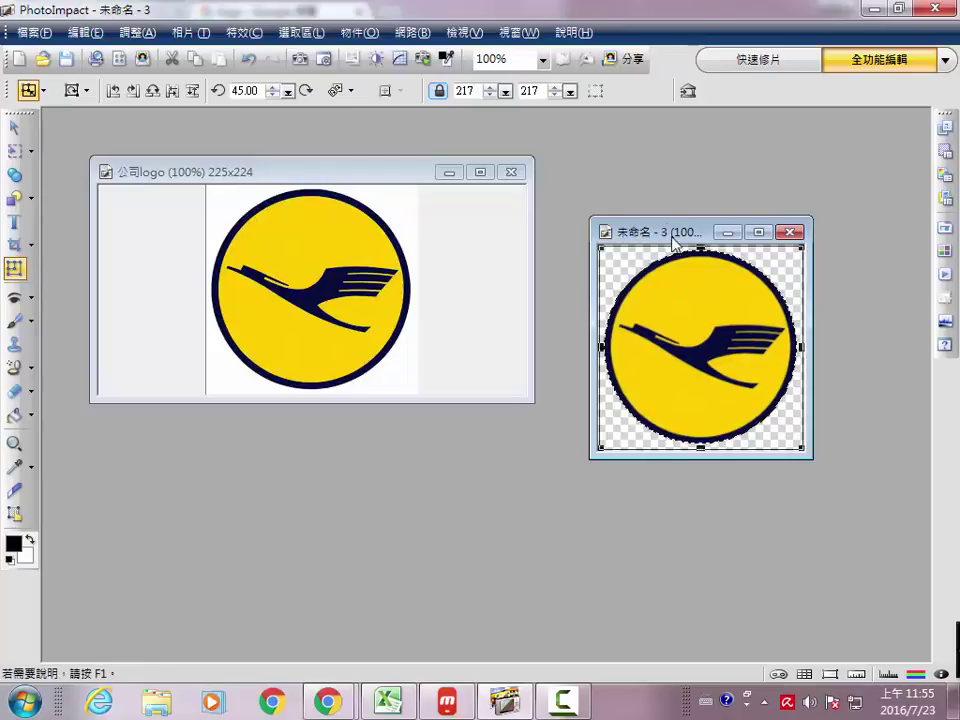
- Widen the new image's window and nudge the logo object slightly so it sits within the canvas
{"action": "left_click_drag", "start_coordinate": [677, 236], "coordinate": [594, 240]}
{"action": "left_click", "coordinate": [14, 126]}
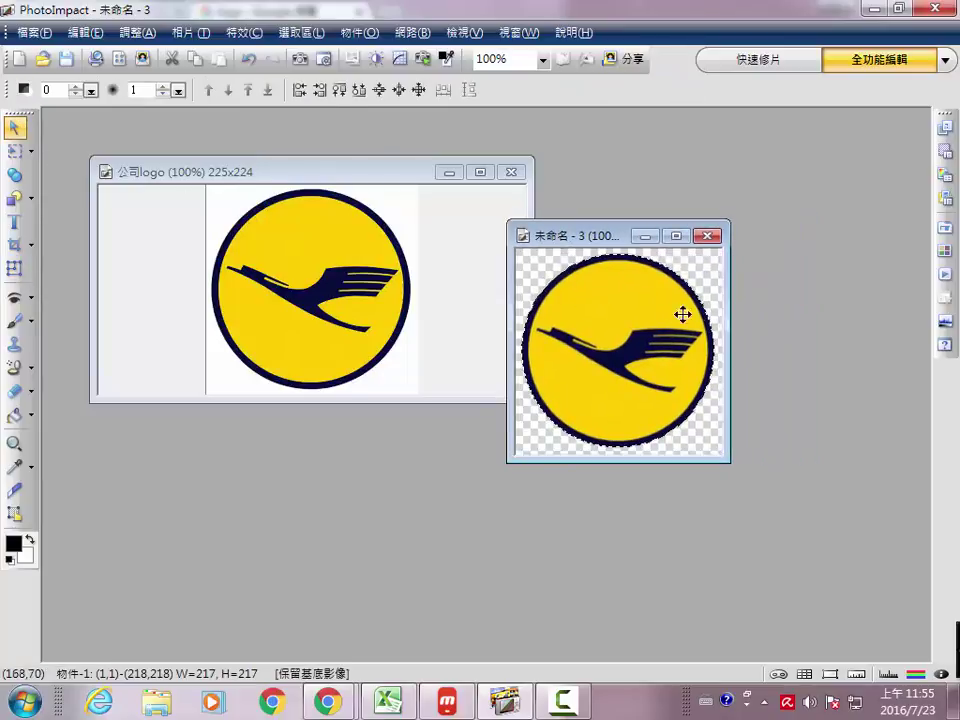
{"action": "left_click_drag", "start_coordinate": [727, 302], "coordinate": [867, 314]}
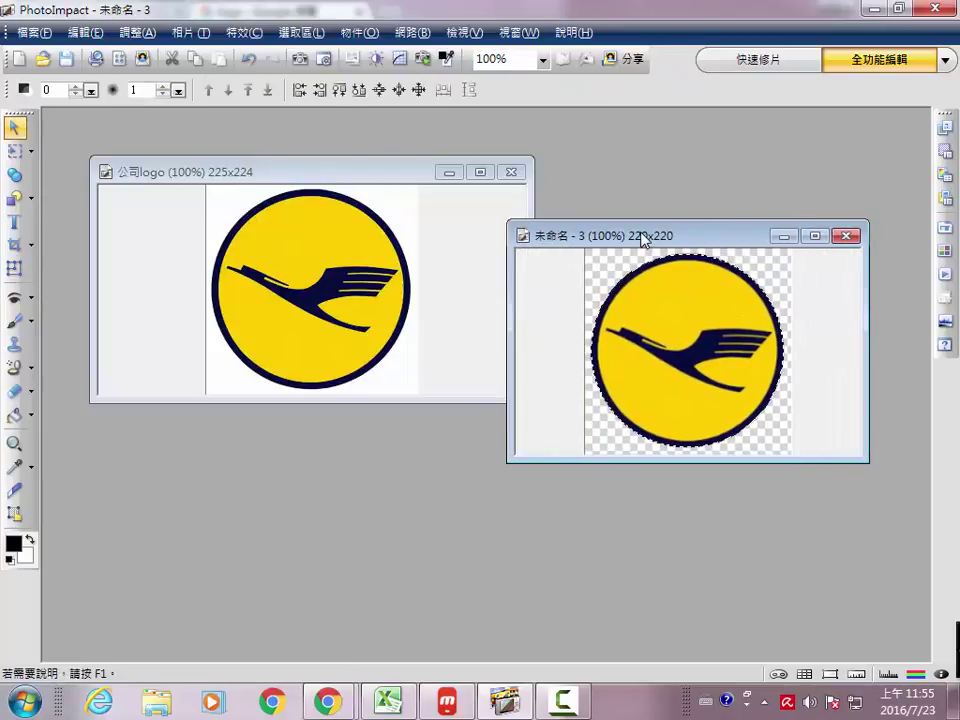
{"action": "left_click_drag", "start_coordinate": [677, 324], "coordinate": [682, 334]}
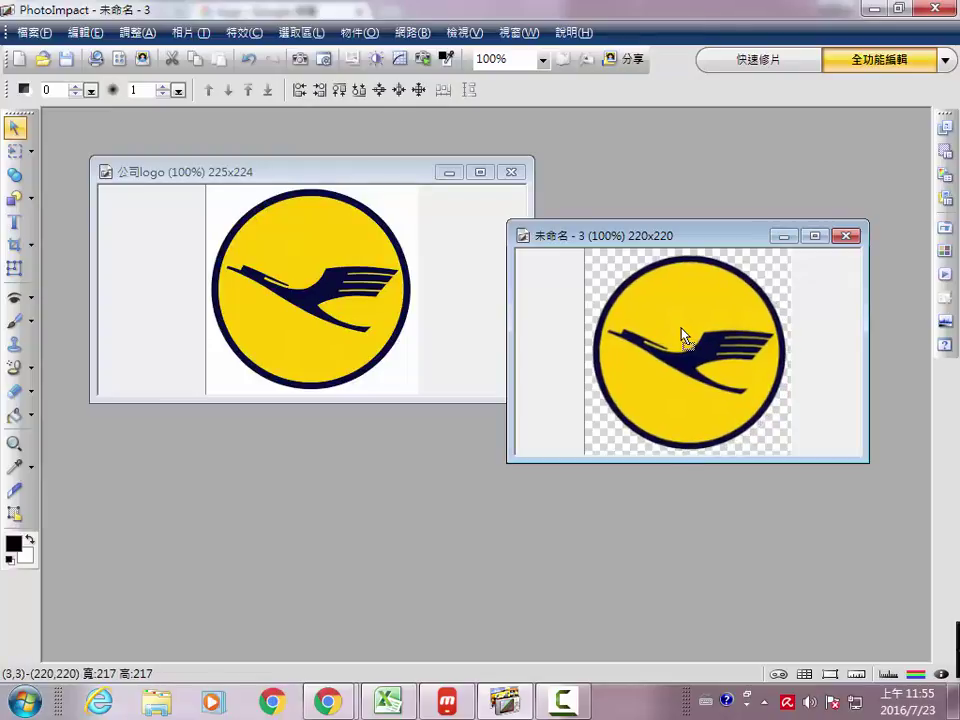
- Save the image as PNG file ico4 in the app folder with full-colour settings, merging the objects into the base image
{"action": "left_click", "coordinate": [33, 32]}
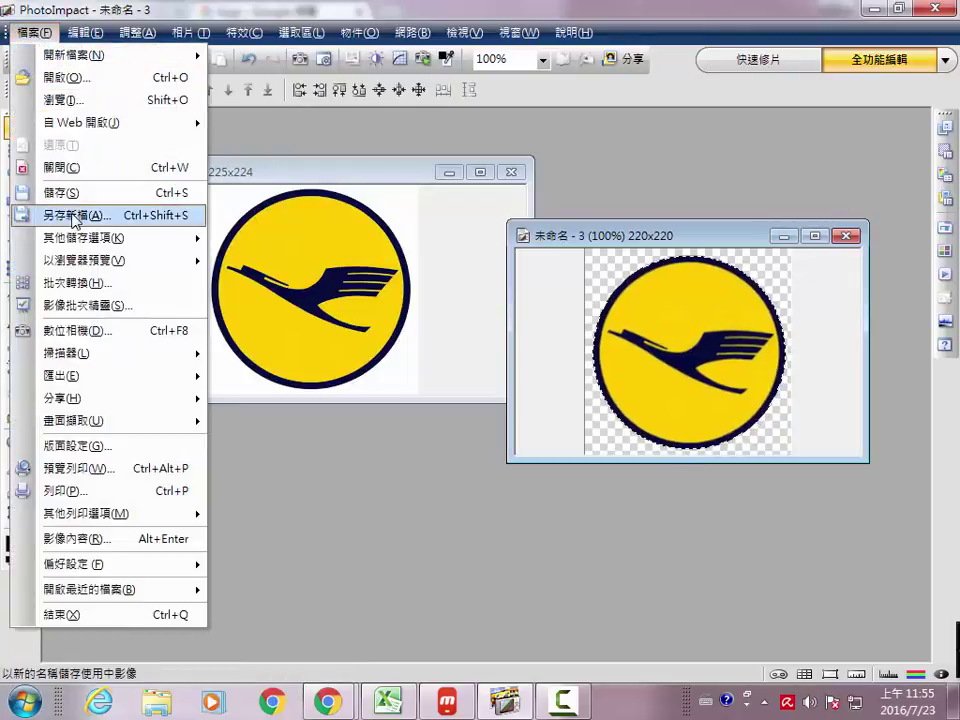
{"action": "left_click", "coordinate": [72, 216]}
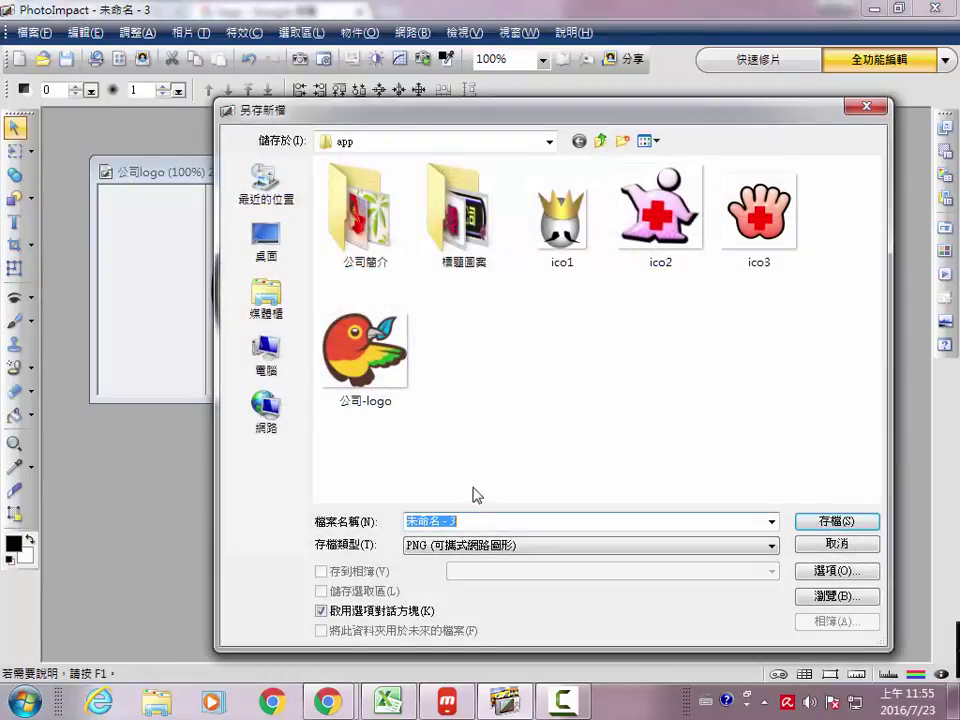
{"action": "left_click", "coordinate": [758, 212]}
{"action": "double_click", "coordinate": [443, 522]}
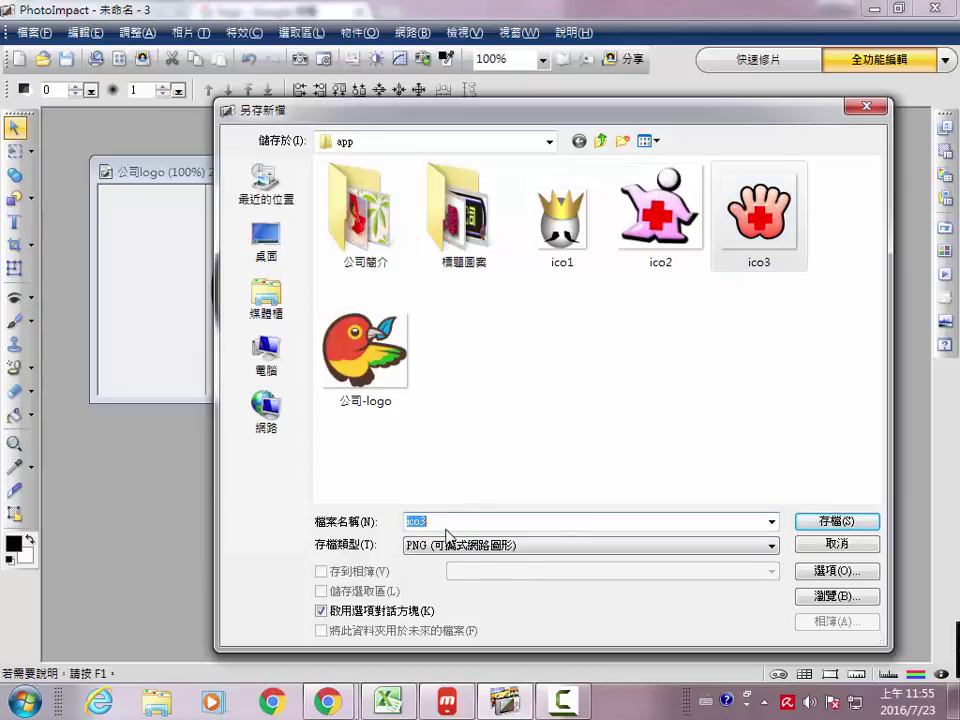
{"action": "key", "text": "BackSpace"}
{"action": "type", "text": "4"}
{"action": "key", "text": "Return"}
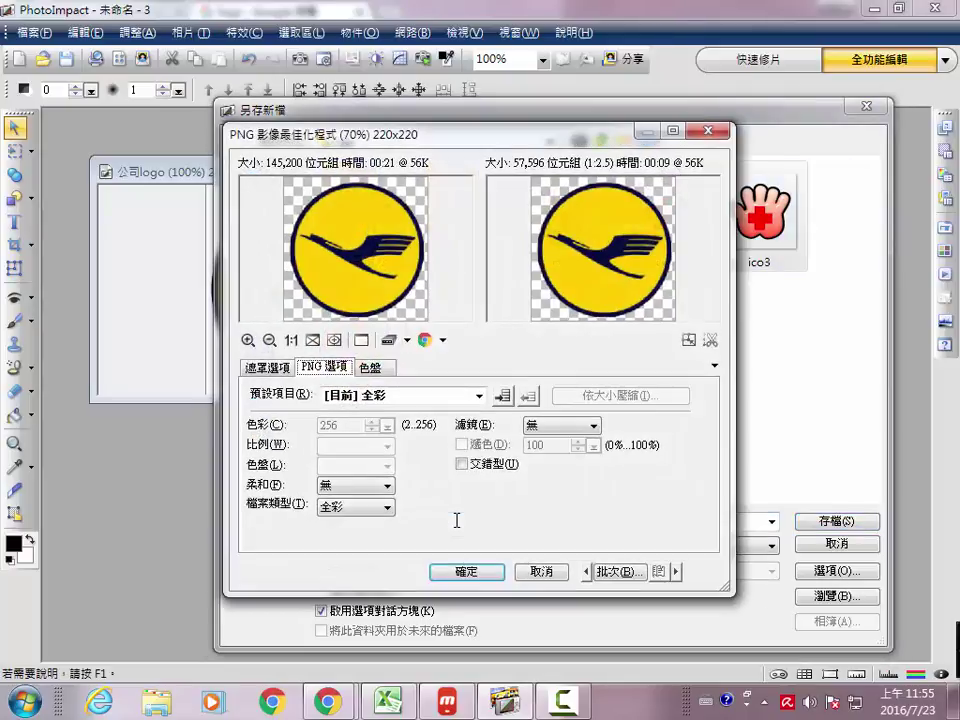
{"action": "left_click", "coordinate": [467, 573]}
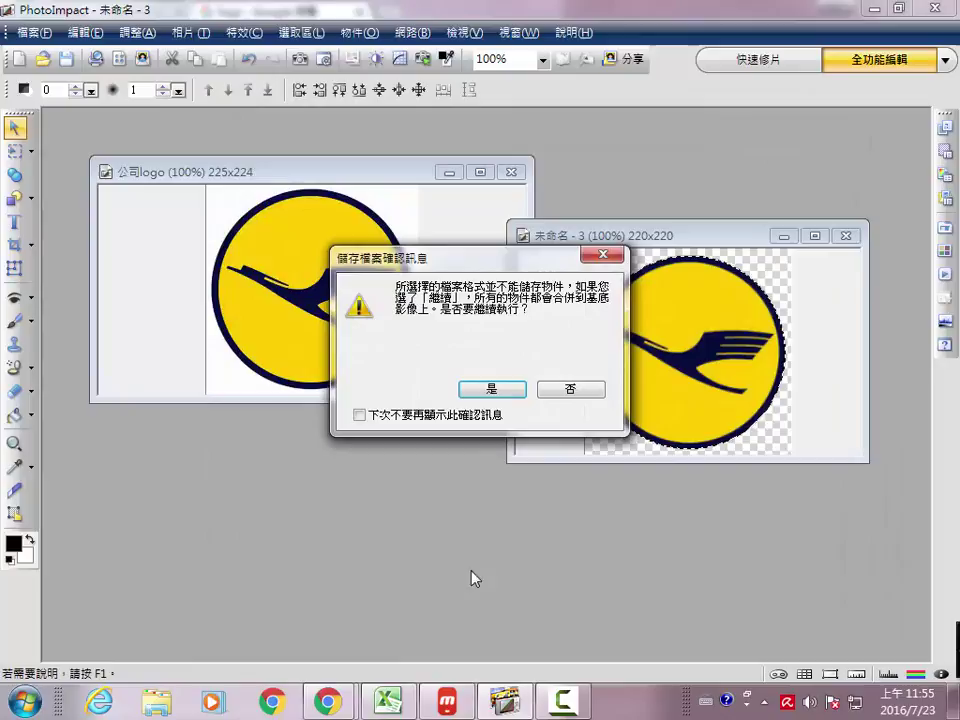
{"action": "left_click", "coordinate": [477, 386]}
- Close the 公司logo image without saving its changes and open the bird image 公司-logo from the app folder
{"action": "left_click", "coordinate": [511, 171]}
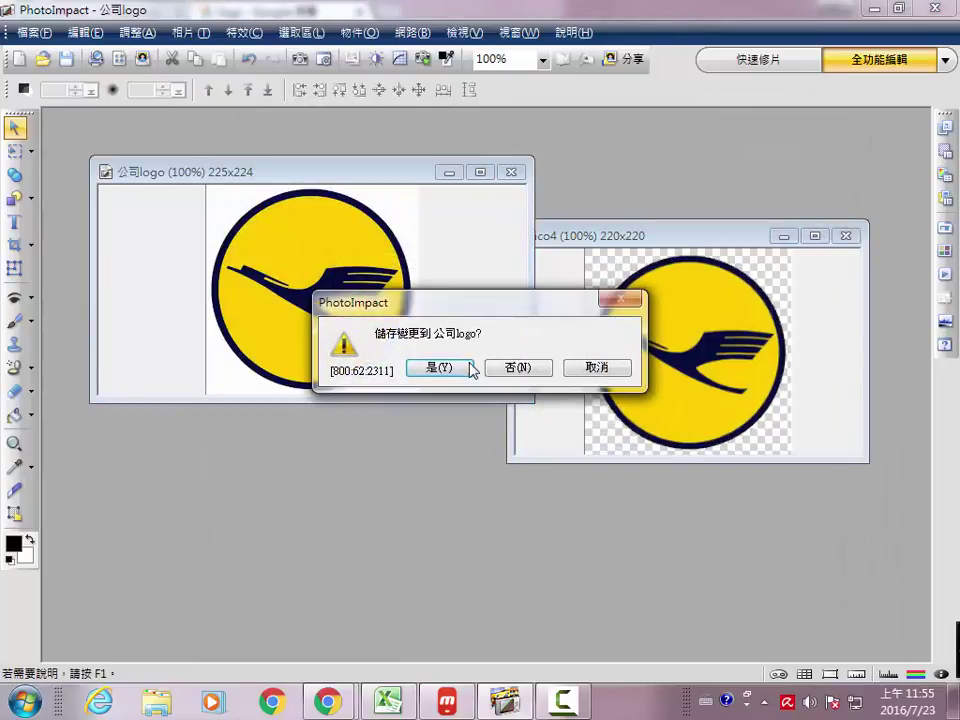
{"action": "key", "text": "n"}
{"action": "left_click", "coordinate": [42, 58]}
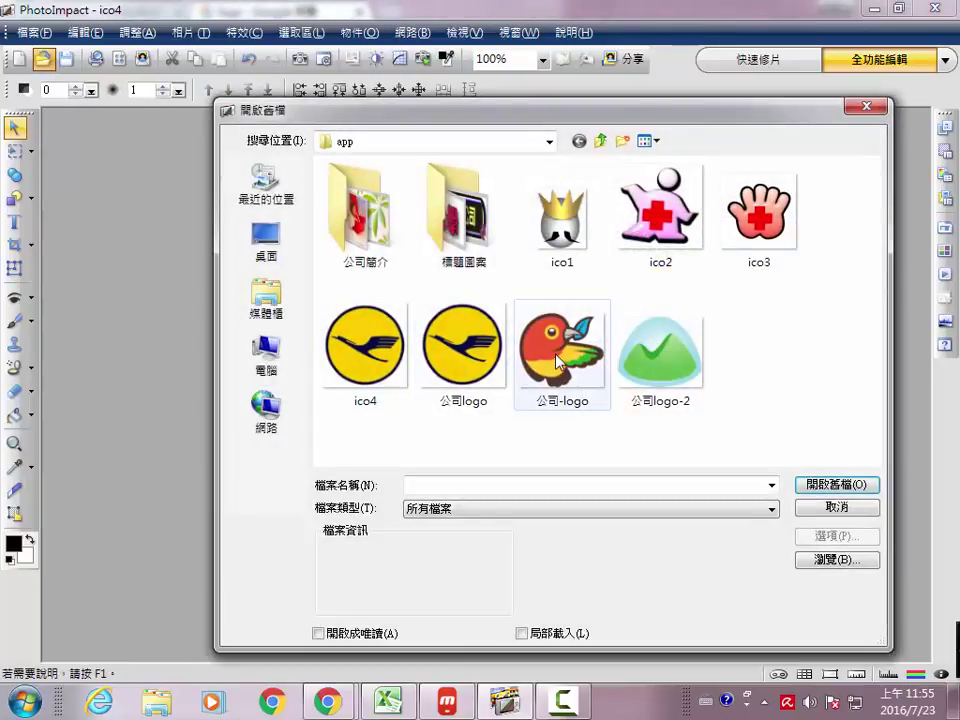
{"action": "double_click", "coordinate": [558, 362]}
{"action": "left_click_drag", "start_coordinate": [480, 216], "coordinate": [406, 133]}
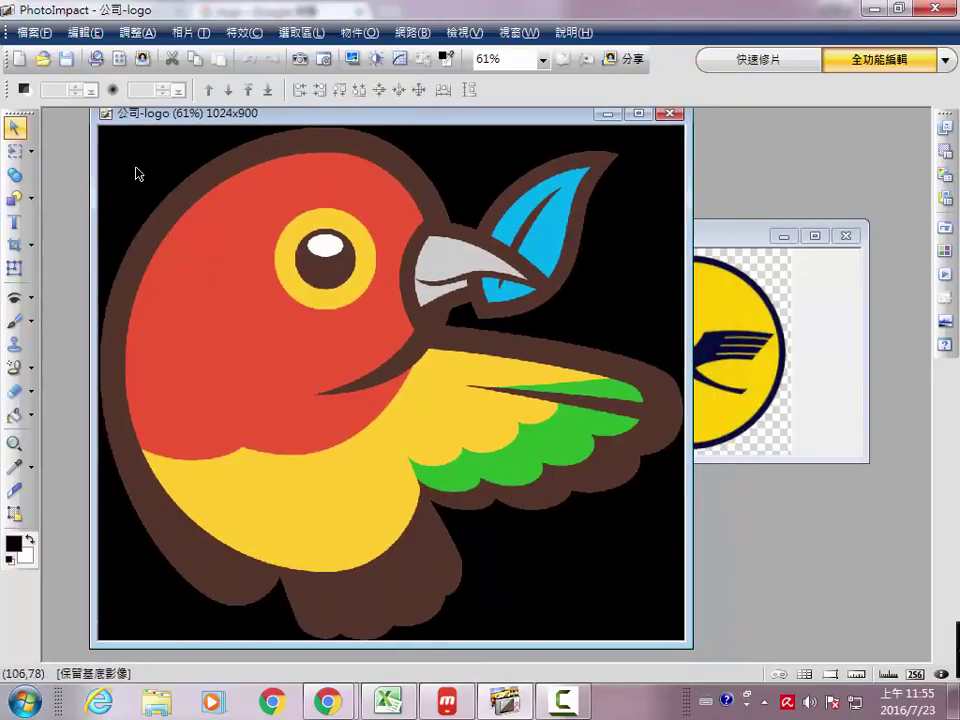
- Isolate the bird by selecting the black background with the Magic Wand, inverting the selection and dragging the bird loose from its place
{"action": "left_click", "coordinate": [31, 151]}
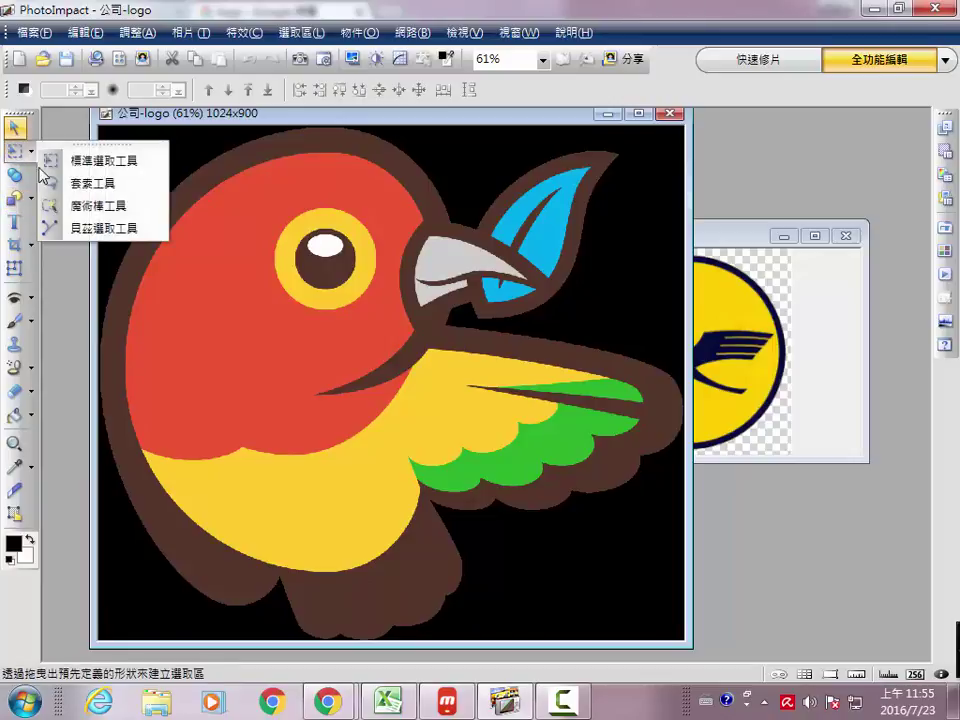
{"action": "left_click", "coordinate": [104, 206]}
{"action": "left_click", "coordinate": [158, 167]}
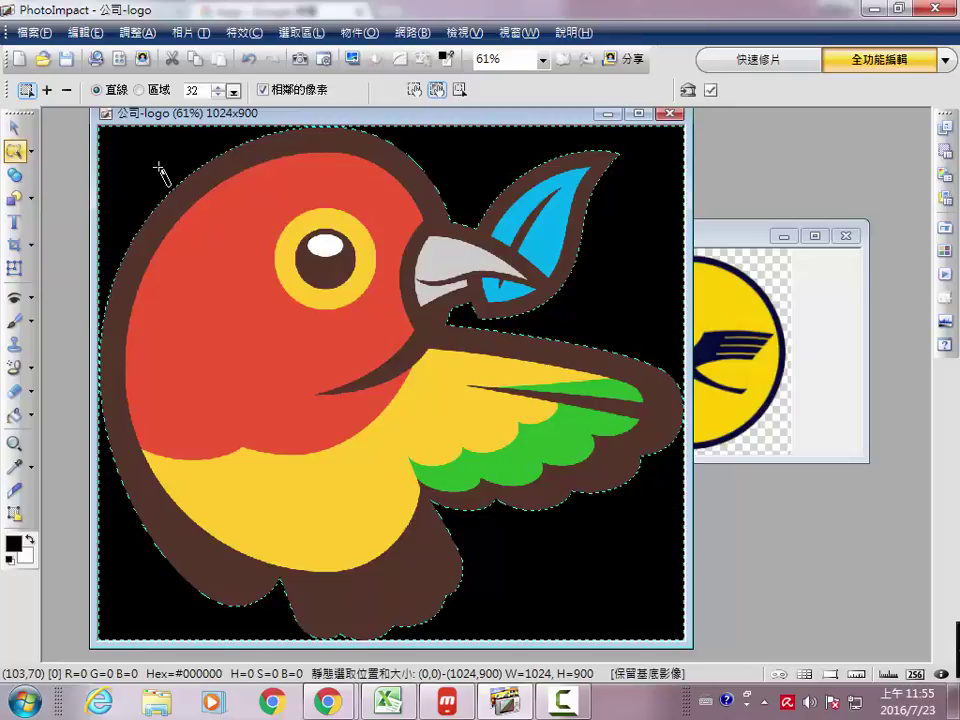
{"action": "right_click", "coordinate": [276, 247]}
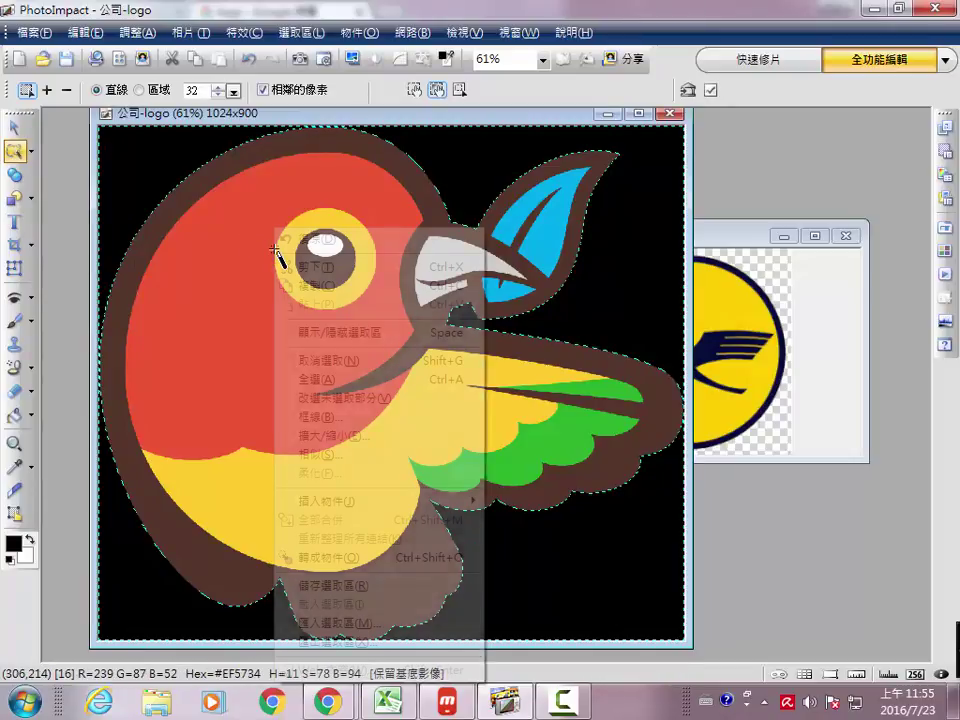
{"action": "left_click", "coordinate": [340, 402]}
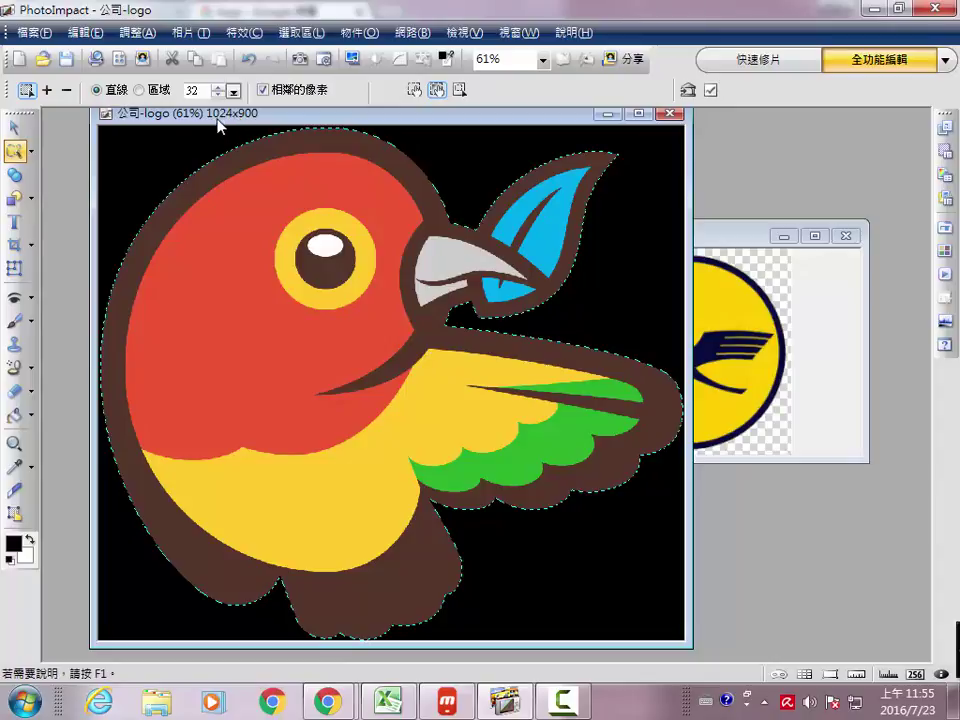
{"action": "left_click_drag", "start_coordinate": [349, 257], "coordinate": [349, 300]}
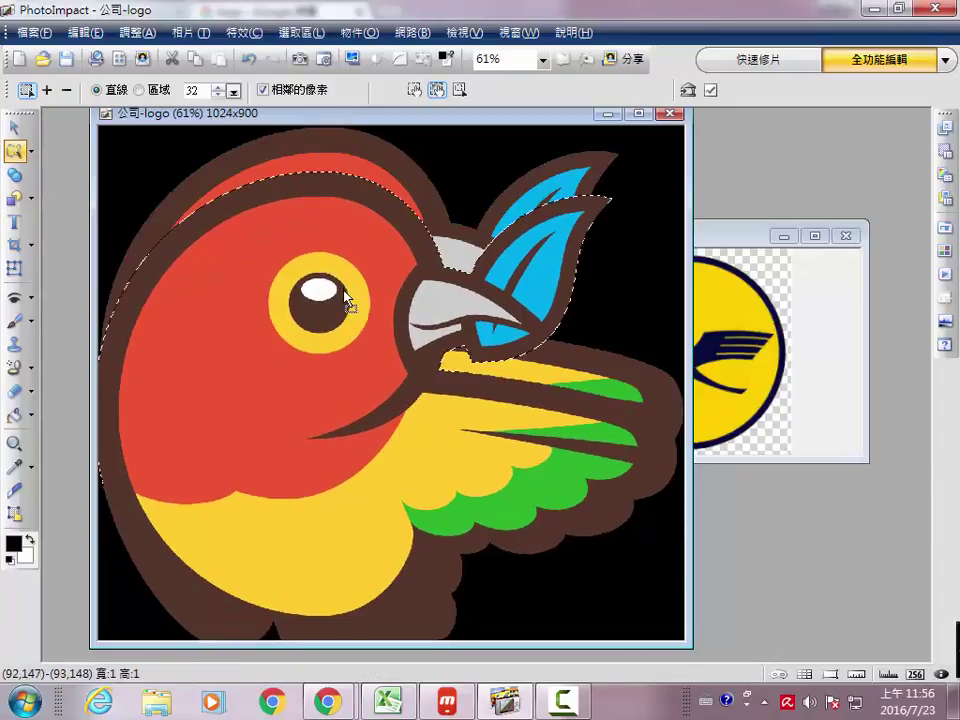
{"action": "left_click_drag", "start_coordinate": [361, 366], "coordinate": [378, 311]}
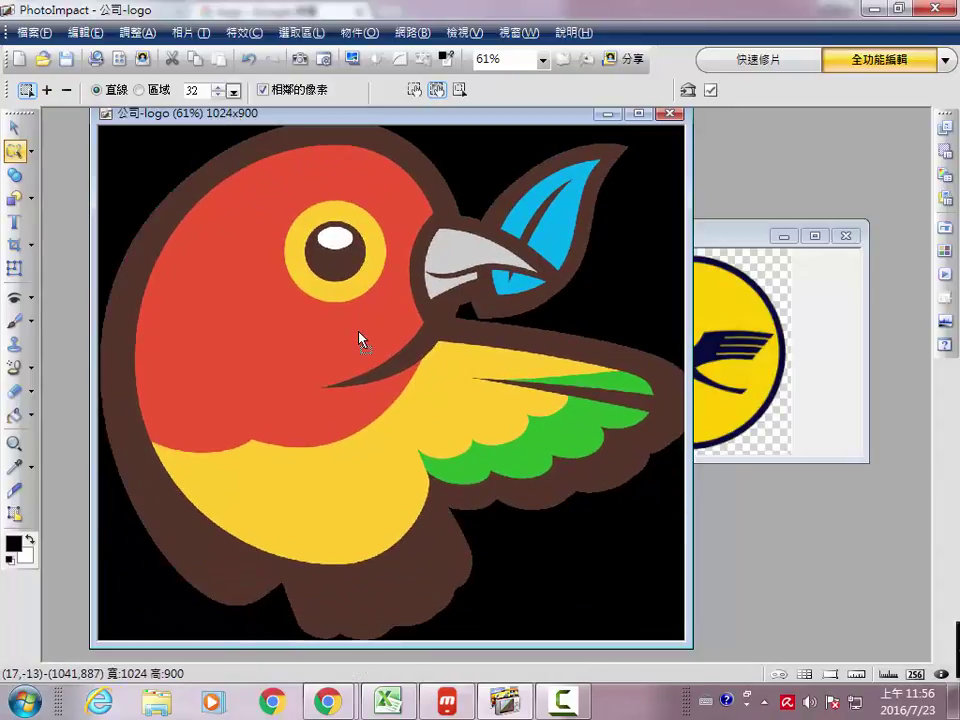
- Scale the bird down to about 208 x 182 pixels with the Transform tool and move it into the ico4 image
{"action": "left_click", "coordinate": [16, 270]}
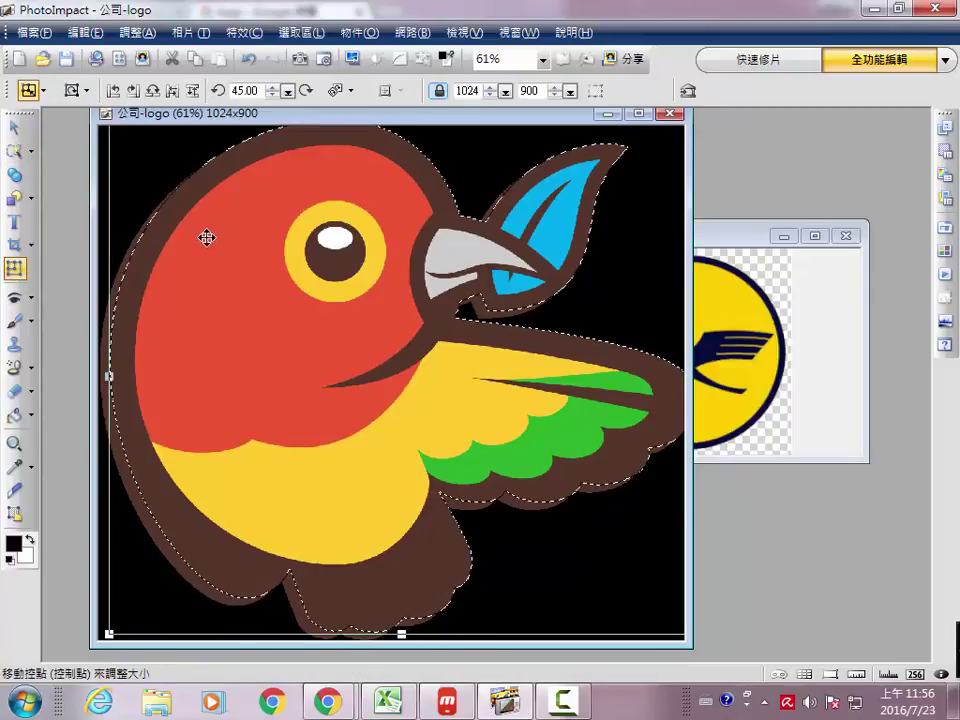
{"action": "left_click_drag", "start_coordinate": [204, 236], "coordinate": [448, 466]}
{"action": "left_click_drag", "start_coordinate": [542, 528], "coordinate": [425, 372]}
{"action": "left_click_drag", "start_coordinate": [313, 281], "coordinate": [403, 347]}
{"action": "left_click", "coordinate": [727, 354]}
{"action": "left_click_drag", "start_coordinate": [727, 354], "coordinate": [637, 358]}
{"action": "left_click", "coordinate": [461, 418]}
{"action": "left_click_drag", "start_coordinate": [565, 265], "coordinate": [641, 328]}
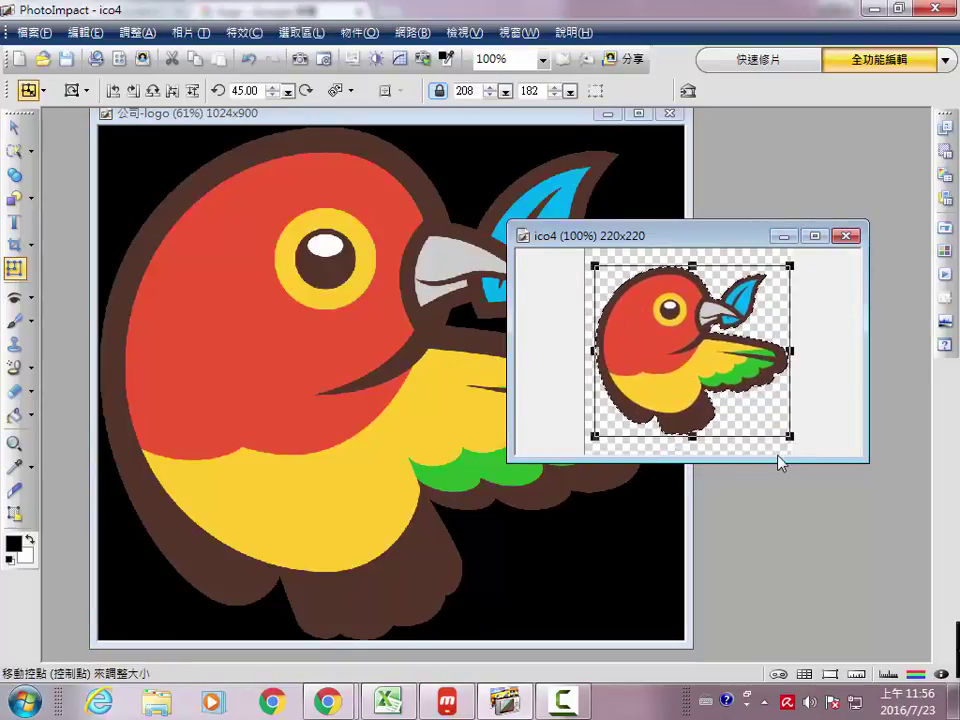
- Scale the bird in the ico4 image to about 212 x 186 pixels and position it within the transparent canvas
{"action": "left_click_drag", "start_coordinate": [692, 440], "coordinate": [691, 457]}
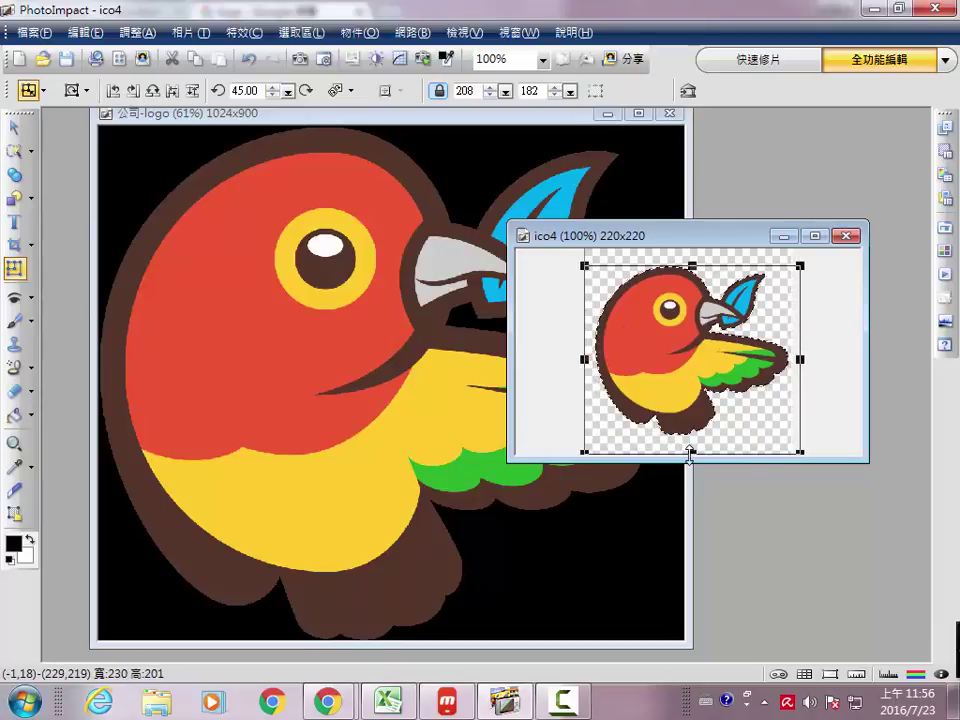
{"action": "left_click_drag", "start_coordinate": [800, 359], "coordinate": [783, 359]}
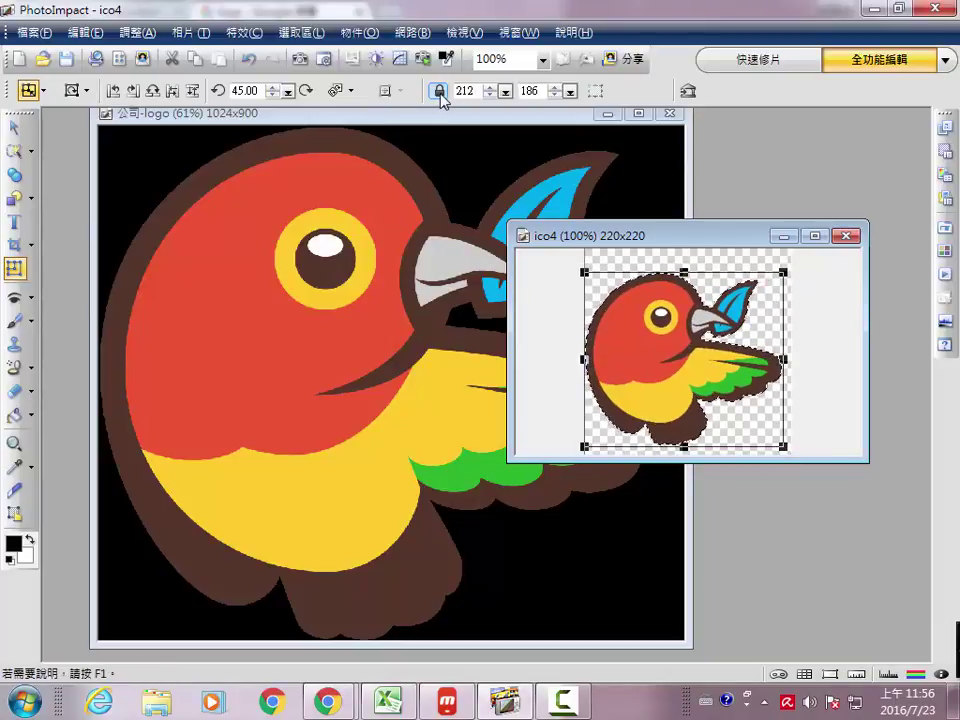
{"action": "left_click_drag", "start_coordinate": [660, 349], "coordinate": [668, 362]}
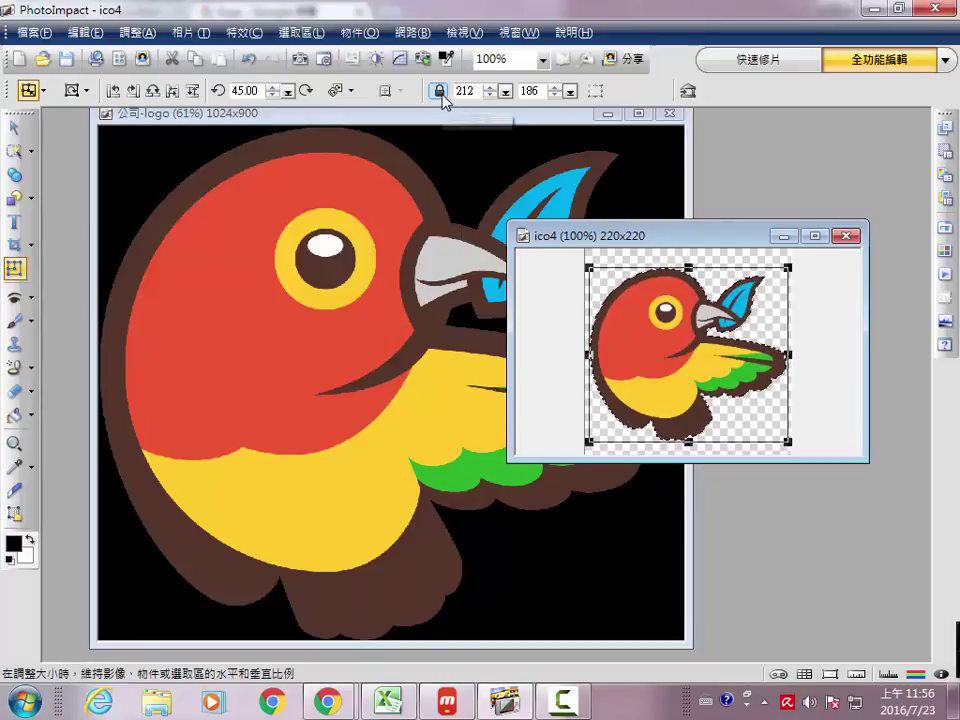
{"action": "left_click_drag", "start_coordinate": [691, 237], "coordinate": [631, 213]}
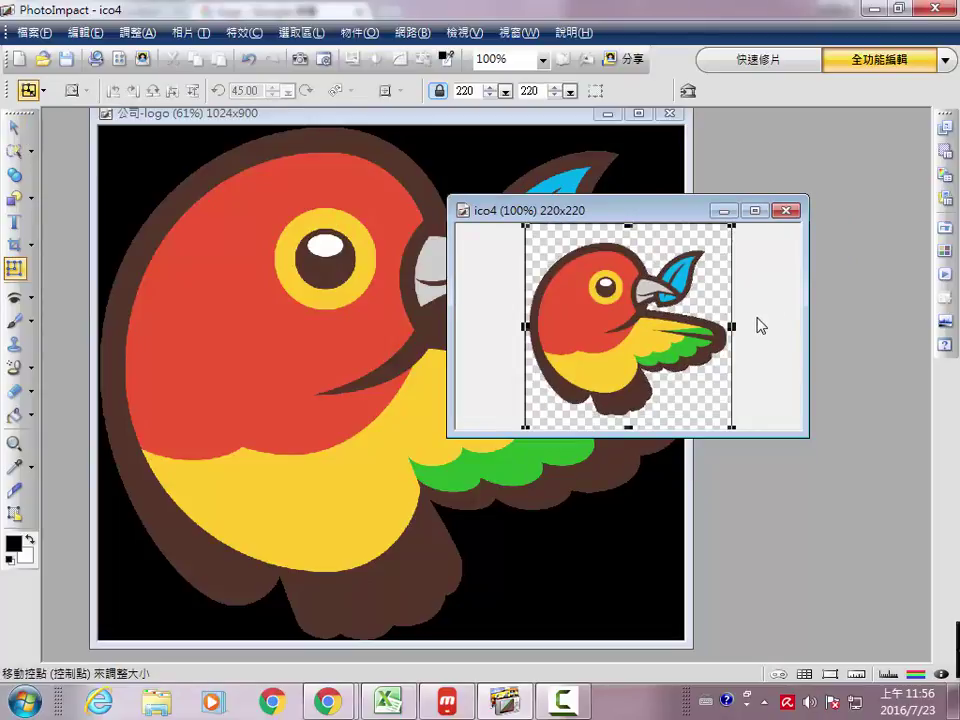
- Save the bird image as PNG file ico5 in the app folder with full-colour settings, merging the object into the base image
{"action": "left_click", "coordinate": [33, 32]}
{"action": "left_click", "coordinate": [55, 190]}
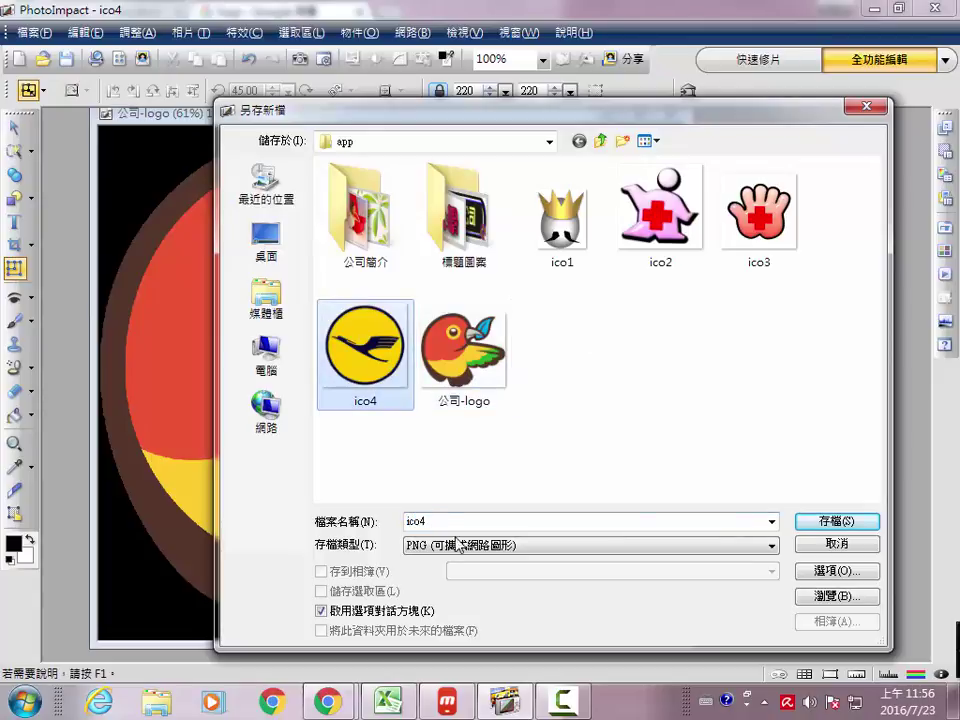
{"action": "key", "text": "BackSpace"}
{"action": "type", "text": "5"}
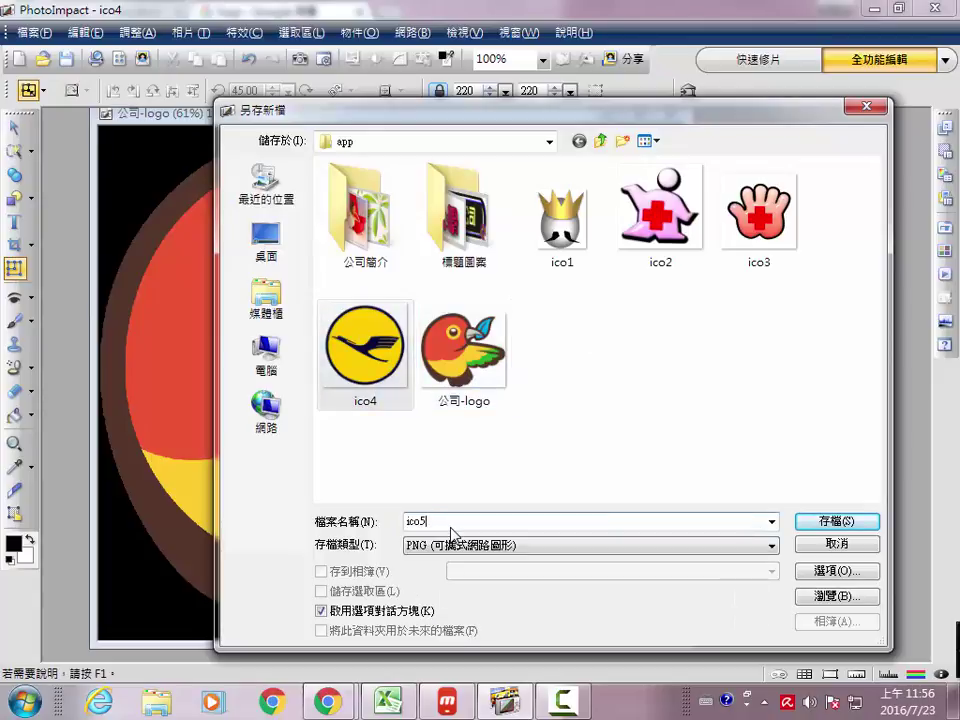
{"action": "key", "text": "Return"}
{"action": "left_click", "coordinate": [452, 570]}
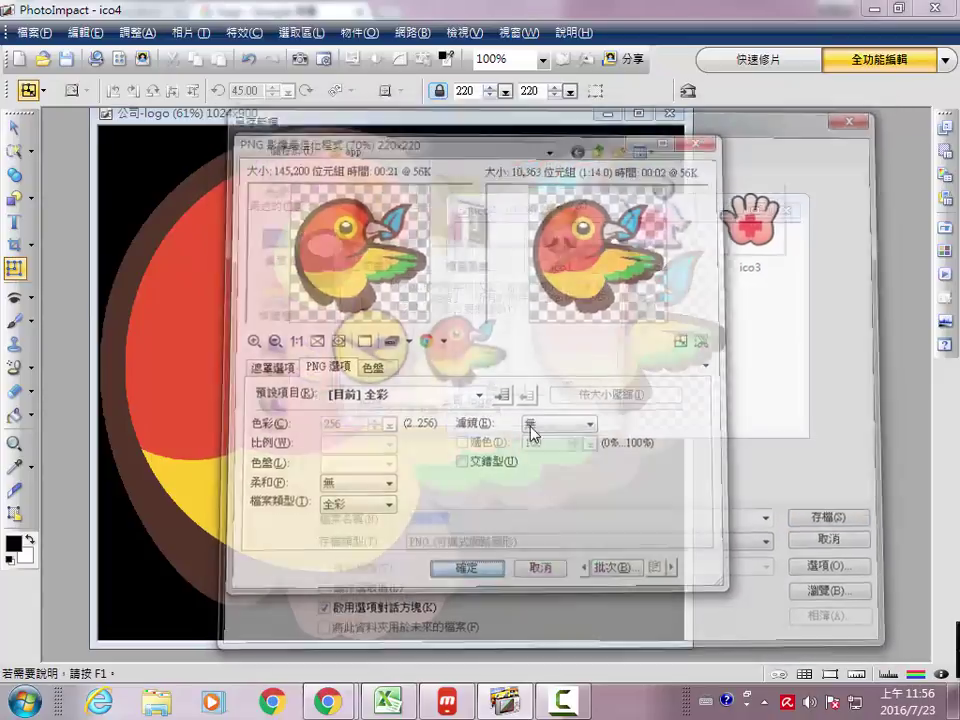
{"action": "left_click", "coordinate": [492, 389]}
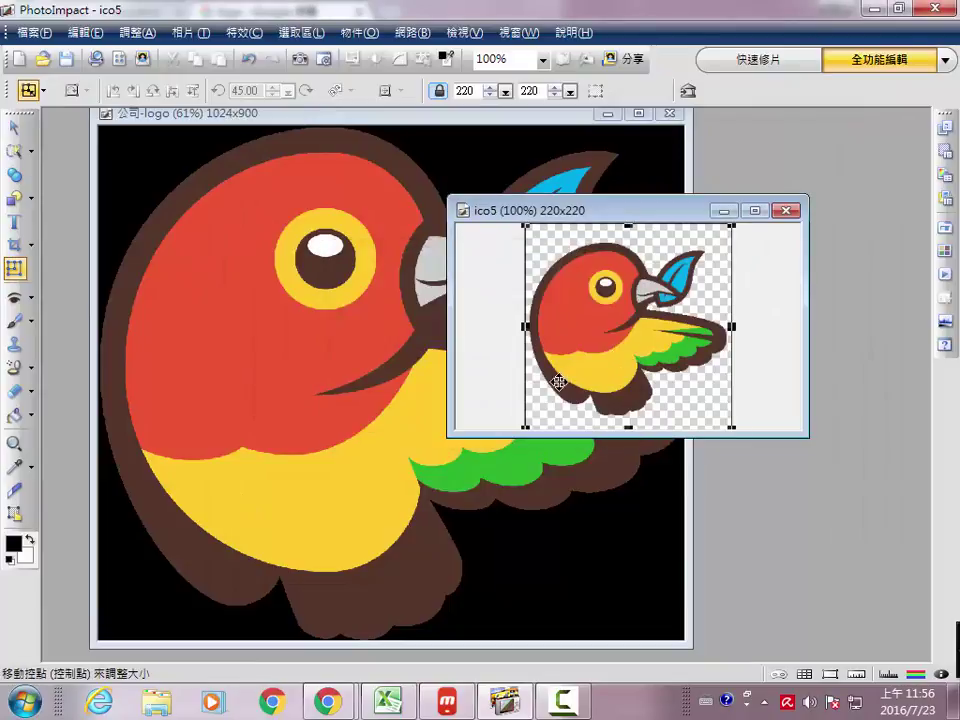
- Switch to Chrome and bring up the iBuildApp page that lists the phone apps
{"action": "mouse_move", "coordinate": [340, 705]}
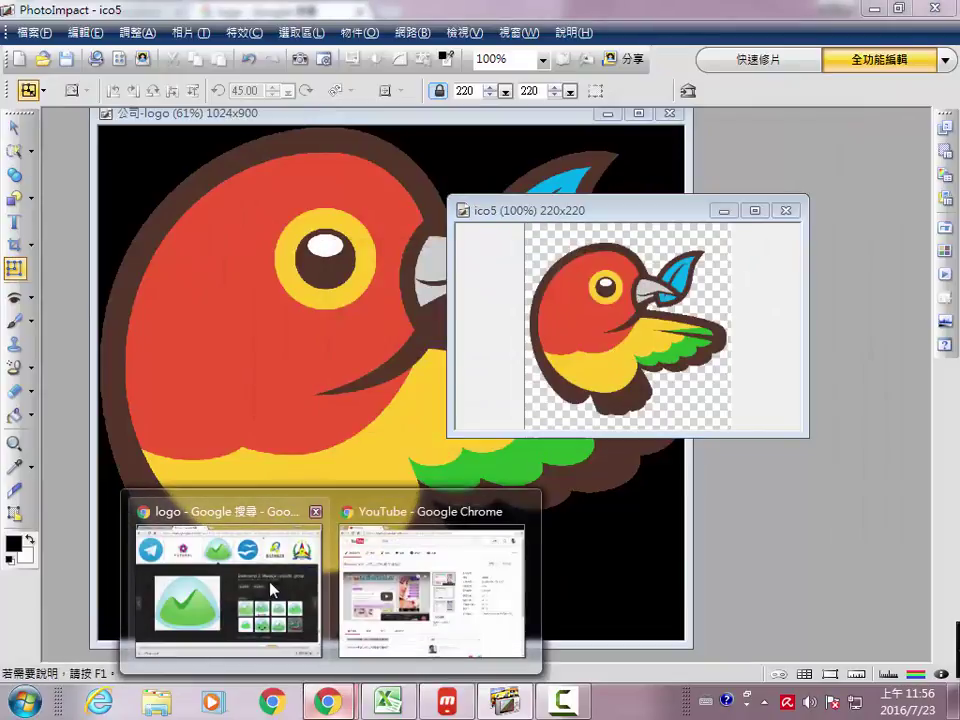
{"action": "left_click", "coordinate": [407, 583]}
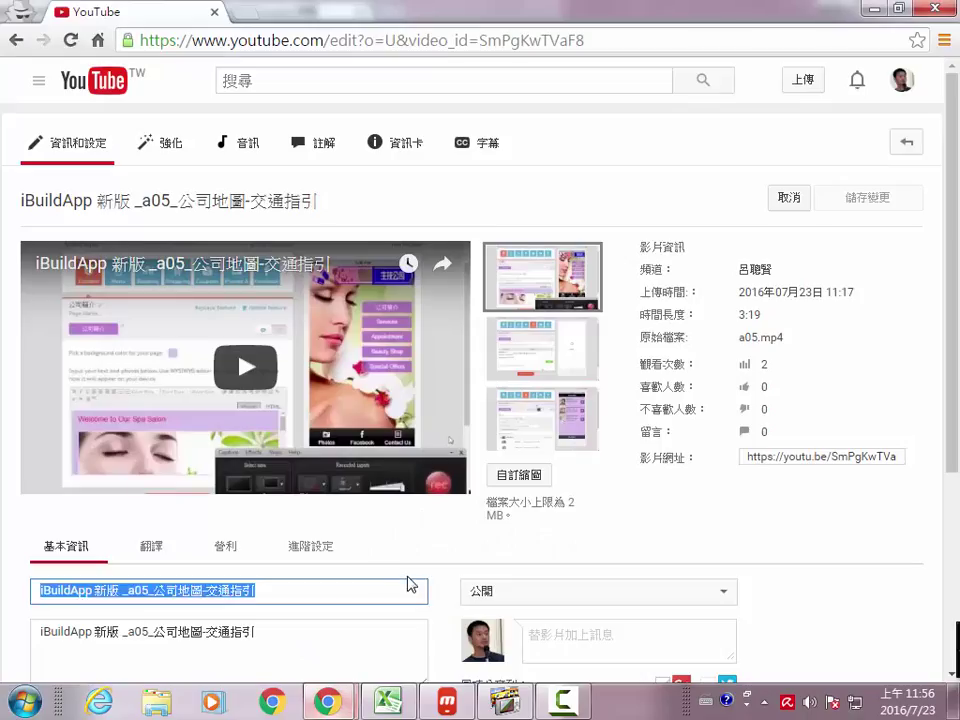
{"action": "left_click", "coordinate": [328, 701]}
{"action": "left_click", "coordinate": [252, 613]}
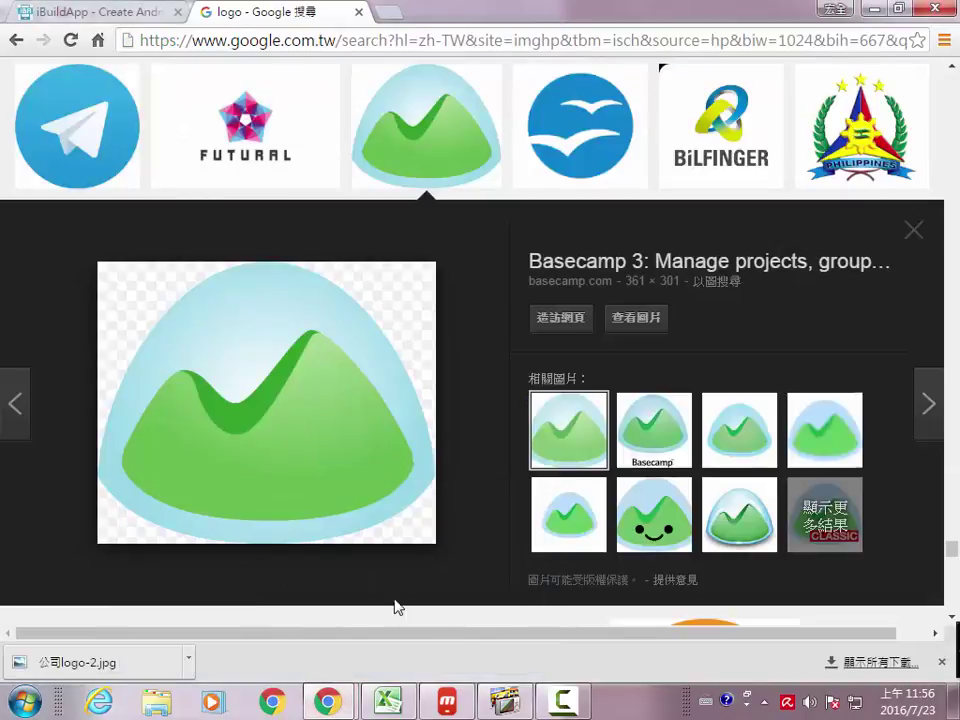
{"action": "left_click", "coordinate": [135, 15]}
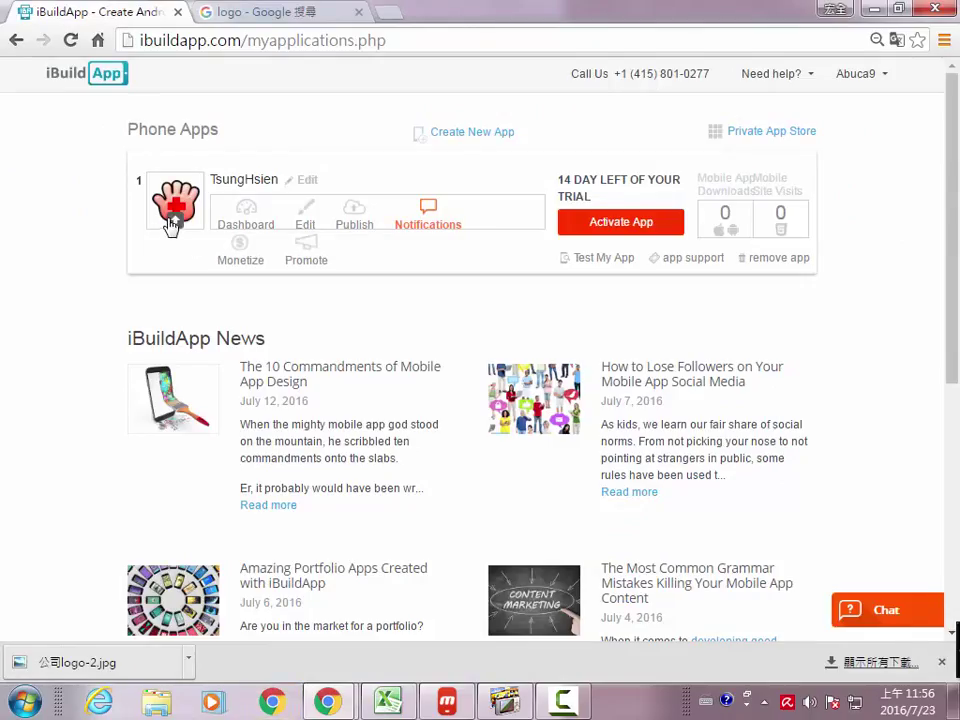
- Try the 公司-logo image as the app's icon and shift its square crop area over the bird
{"action": "left_click", "coordinate": [174, 224]}
{"action": "left_click", "coordinate": [330, 272]}
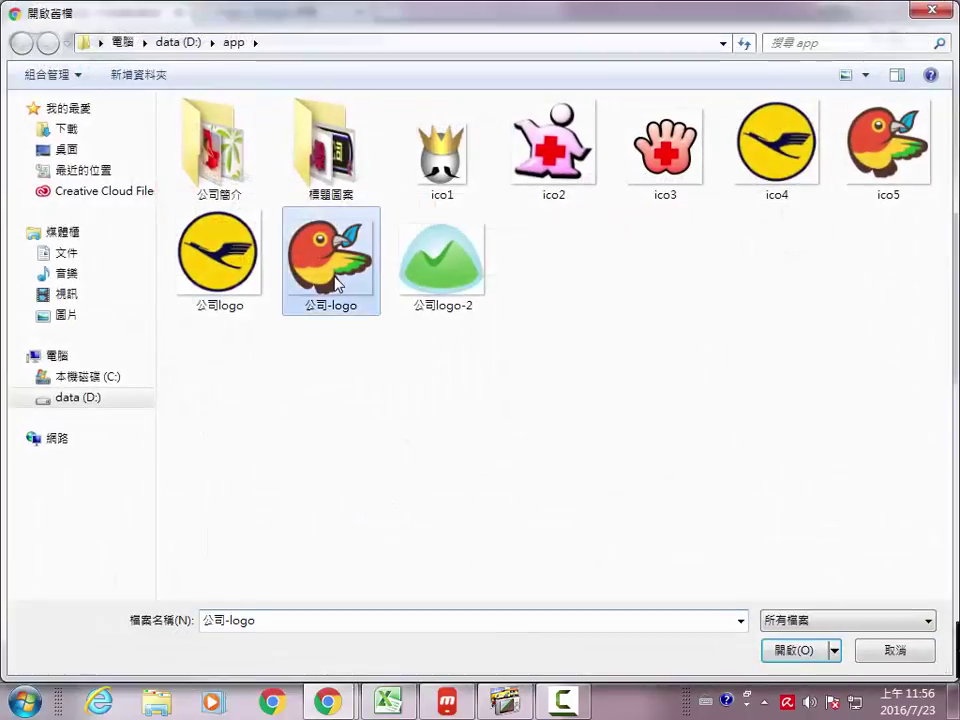
{"action": "left_click", "coordinate": [775, 651]}
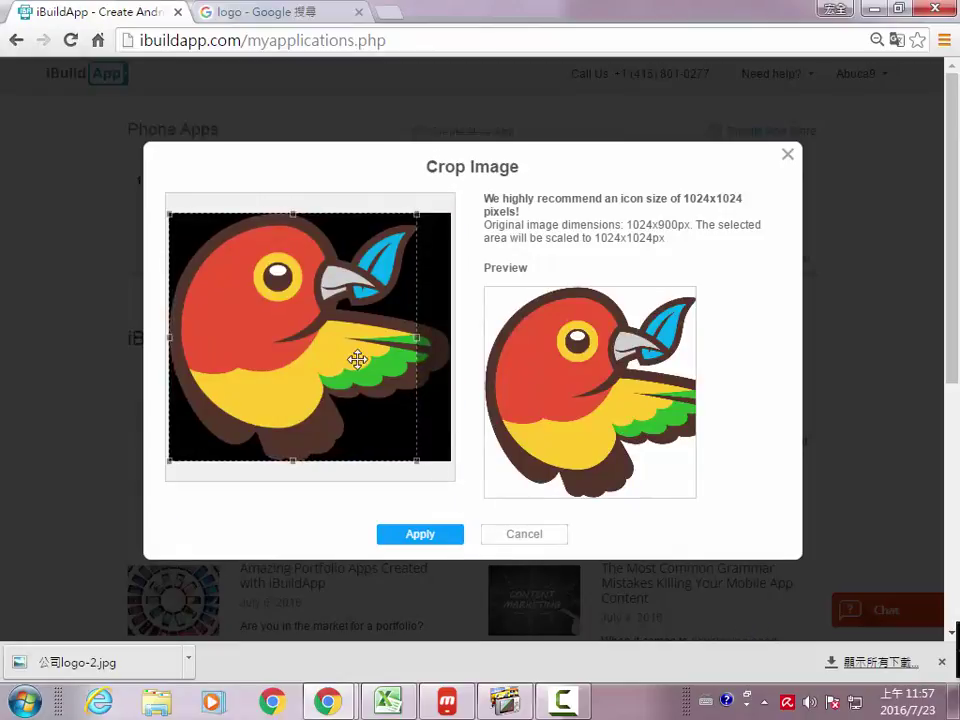
{"action": "mouse_move", "coordinate": [358, 358]}
{"action": "left_mouse_down"}
{"action": "mouse_move", "coordinate": [366, 356]}
{"action": "mouse_move", "coordinate": [345, 354]}
{"action": "mouse_move", "coordinate": [371, 360]}
{"action": "mouse_move", "coordinate": [346, 360]}
{"action": "left_mouse_up"}
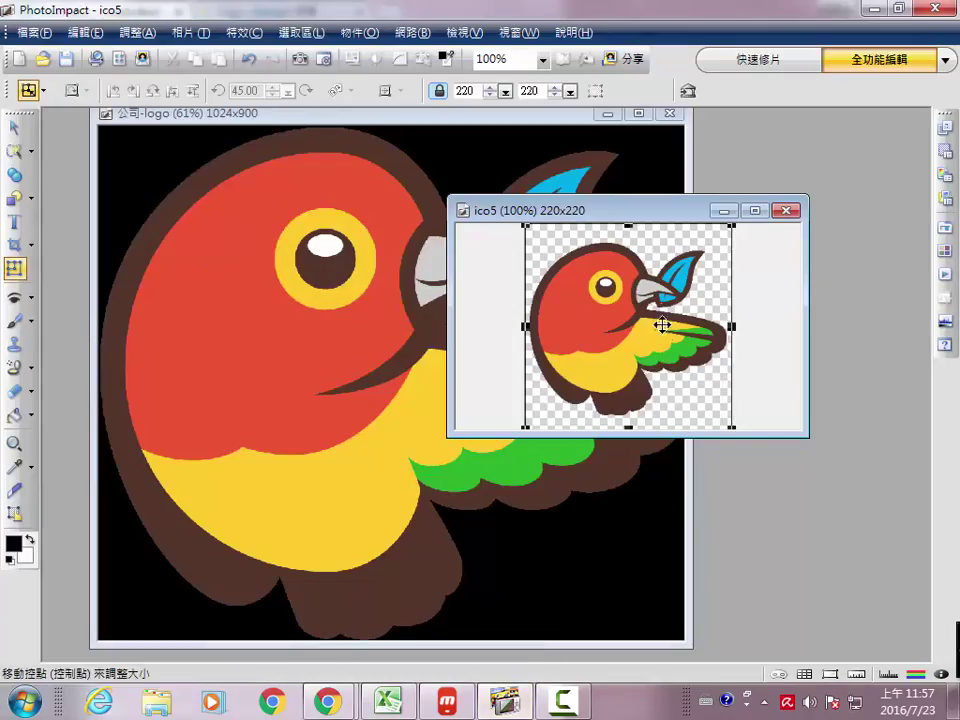
- In PhotoImpact, undo the merge of the bird, scale it to about 201 x 176 pixels and reposition it in the canvas
{"action": "key", "text": "ctrl+z"}
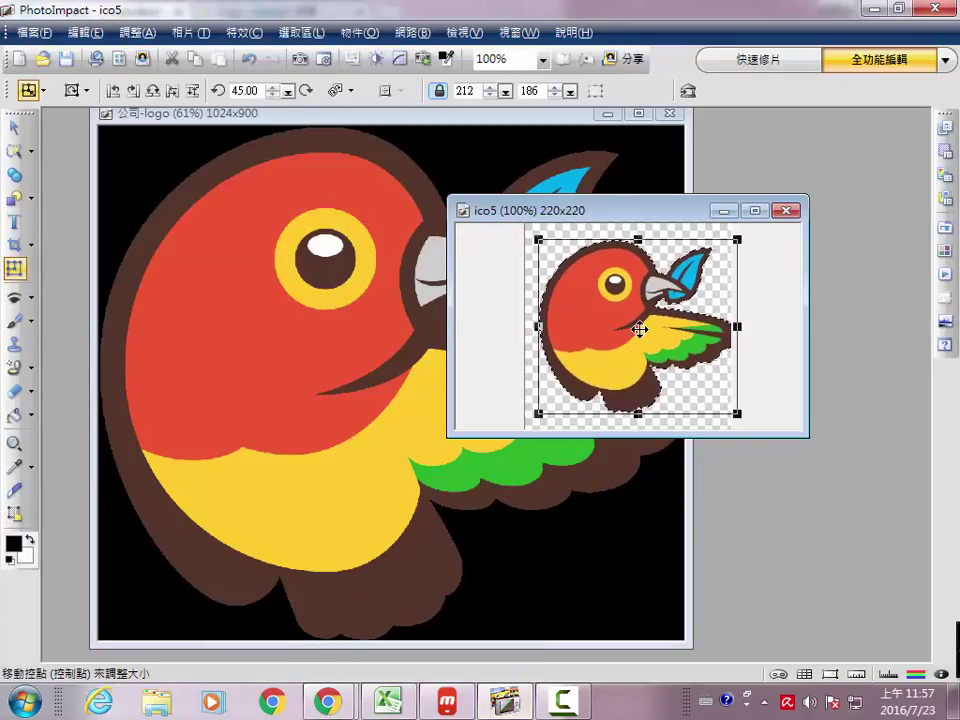
{"action": "left_click_drag", "start_coordinate": [724, 422], "coordinate": [717, 407]}
{"action": "mouse_move", "coordinate": [624, 321]}
{"action": "left_mouse_down"}
{"action": "mouse_move", "coordinate": [634, 341]}
{"action": "mouse_move", "coordinate": [625, 335]}
{"action": "mouse_move", "coordinate": [636, 329]}
{"action": "left_mouse_up"}
- Save the resized bird image as PNG file ico6 in the app folder with full-colour settings
{"action": "left_click", "coordinate": [33, 32]}
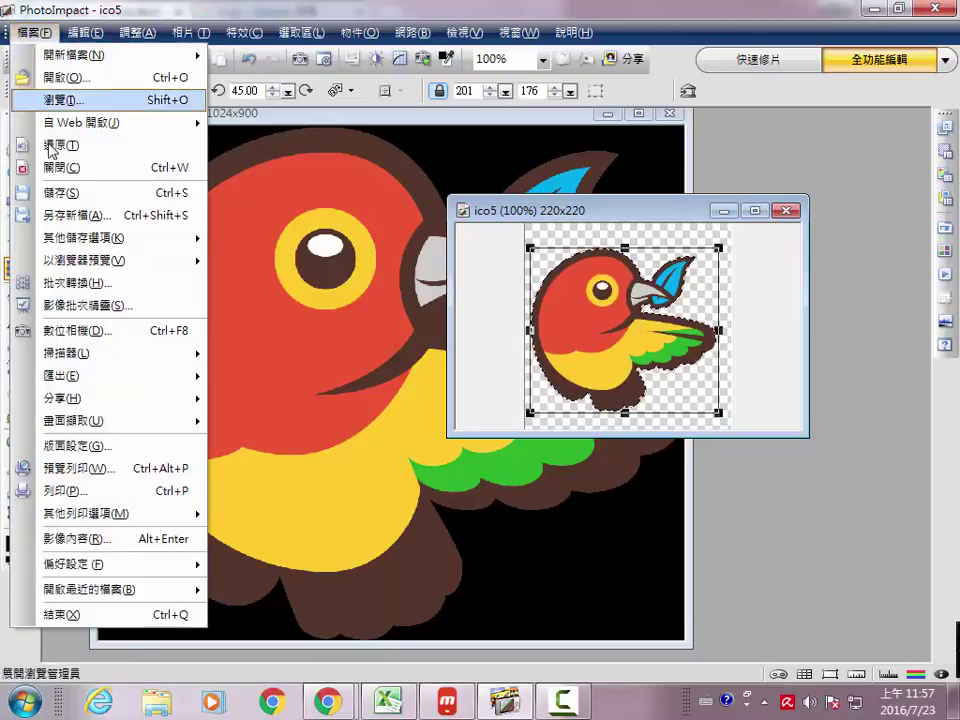
{"action": "left_click", "coordinate": [70, 215]}
{"action": "left_click", "coordinate": [565, 390]}
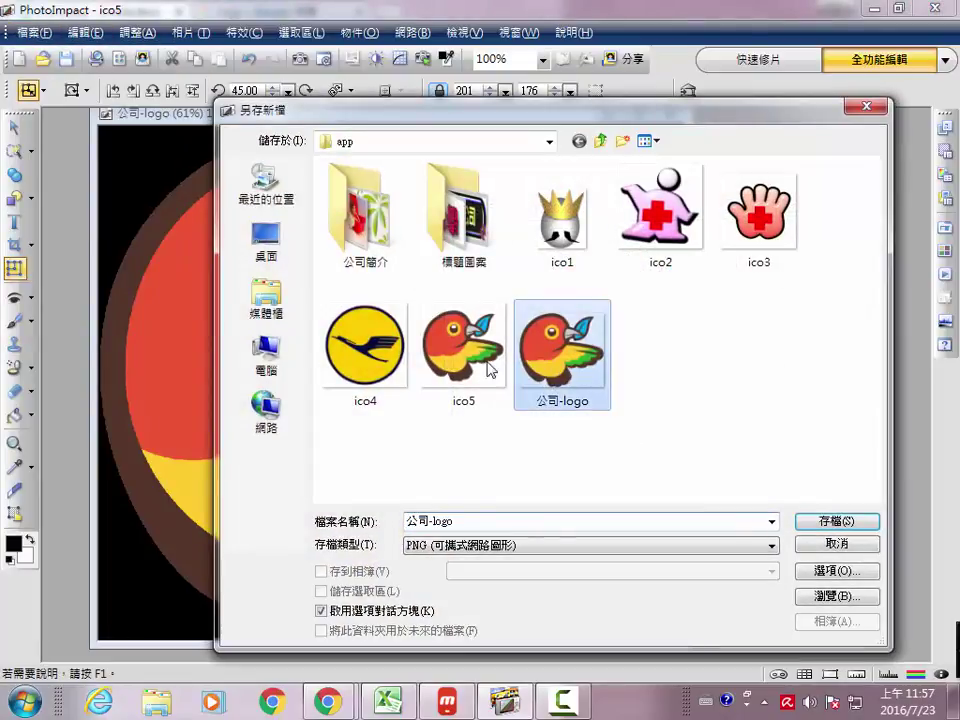
{"action": "left_click", "coordinate": [488, 365]}
{"action": "double_click", "coordinate": [457, 521]}
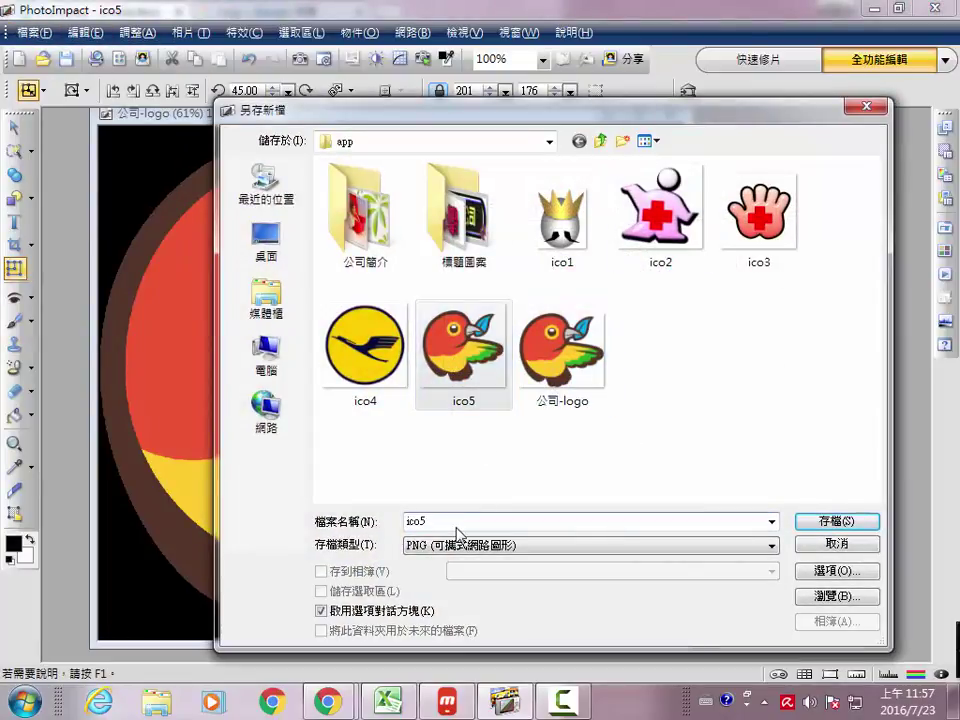
{"action": "key", "text": "BackSpace"}
{"action": "type", "text": "6"}
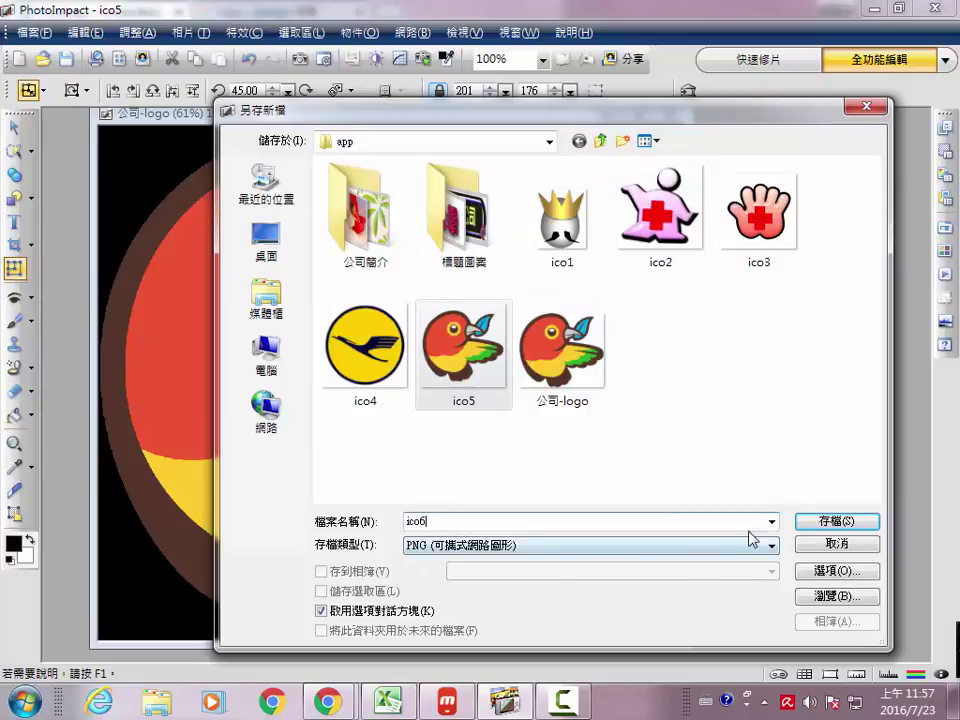
{"action": "left_click", "coordinate": [813, 523]}
{"action": "left_click", "coordinate": [497, 575]}
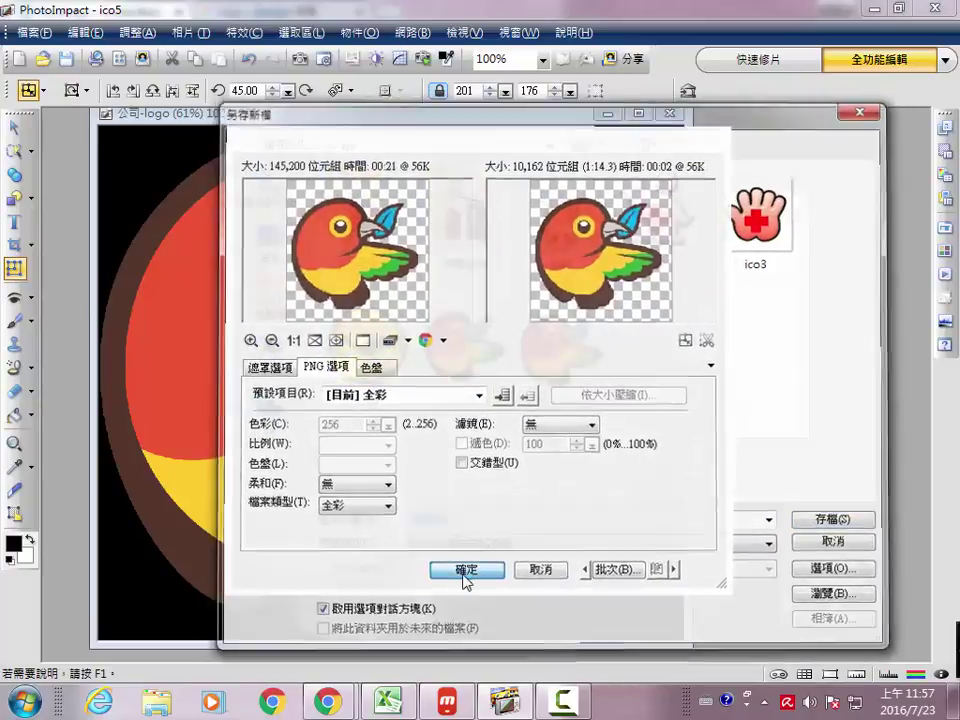
{"action": "left_click", "coordinate": [492, 389]}
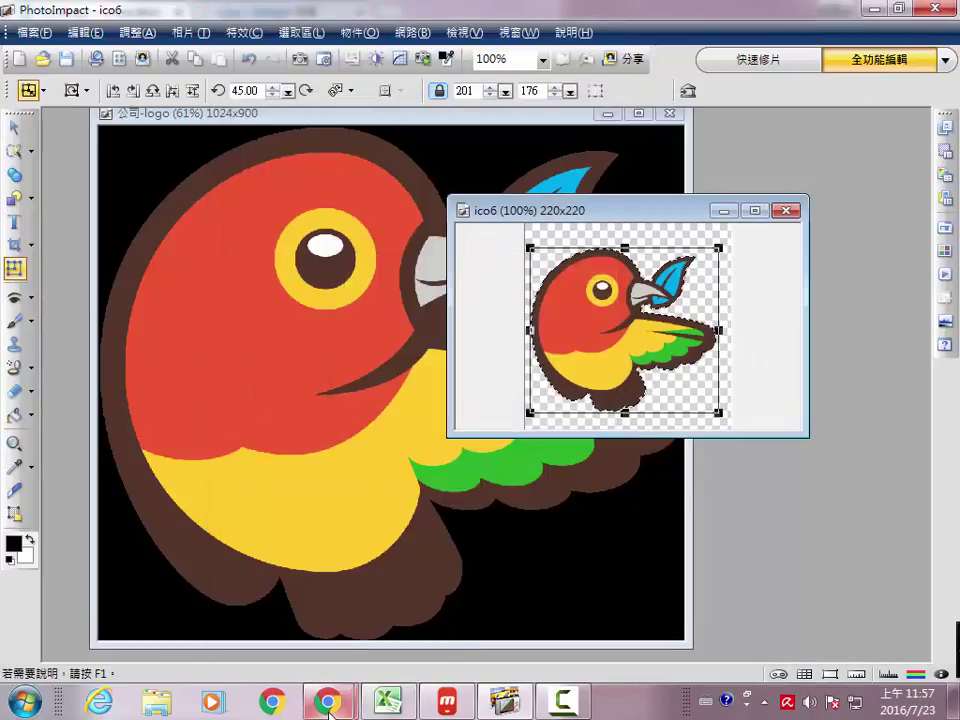
- Back in Chrome, discard the pending icon crop and apply ico6 from the app folder as the app's icon
{"action": "mouse_move", "coordinate": [327, 702]}
{"action": "left_click", "coordinate": [313, 612]}
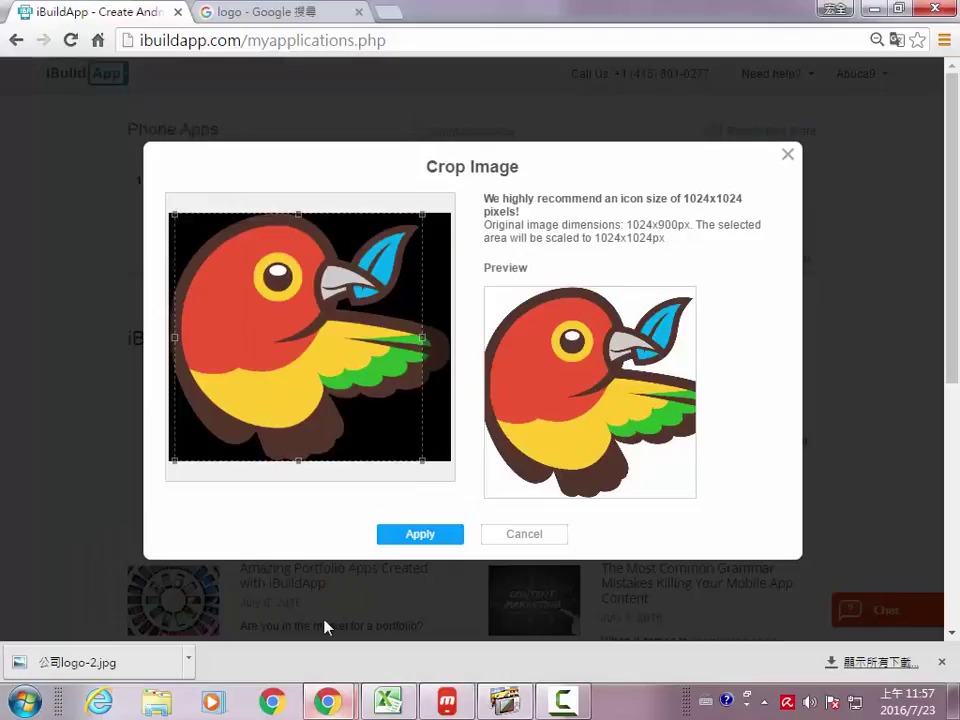
{"action": "left_click", "coordinate": [523, 536]}
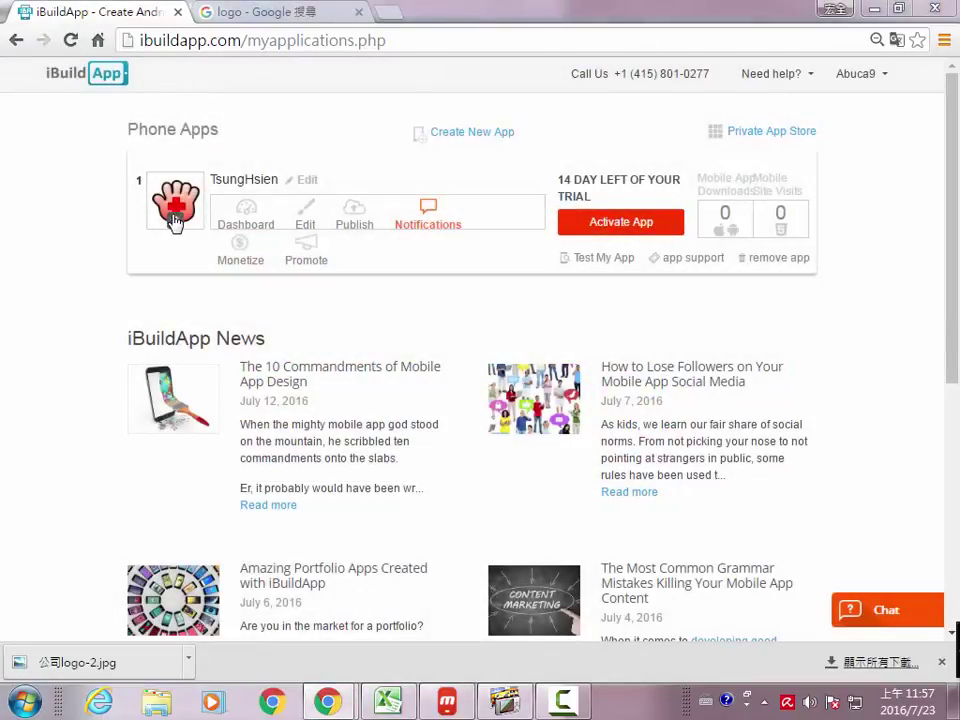
{"action": "left_click", "coordinate": [174, 222]}
{"action": "double_click", "coordinate": [216, 262]}
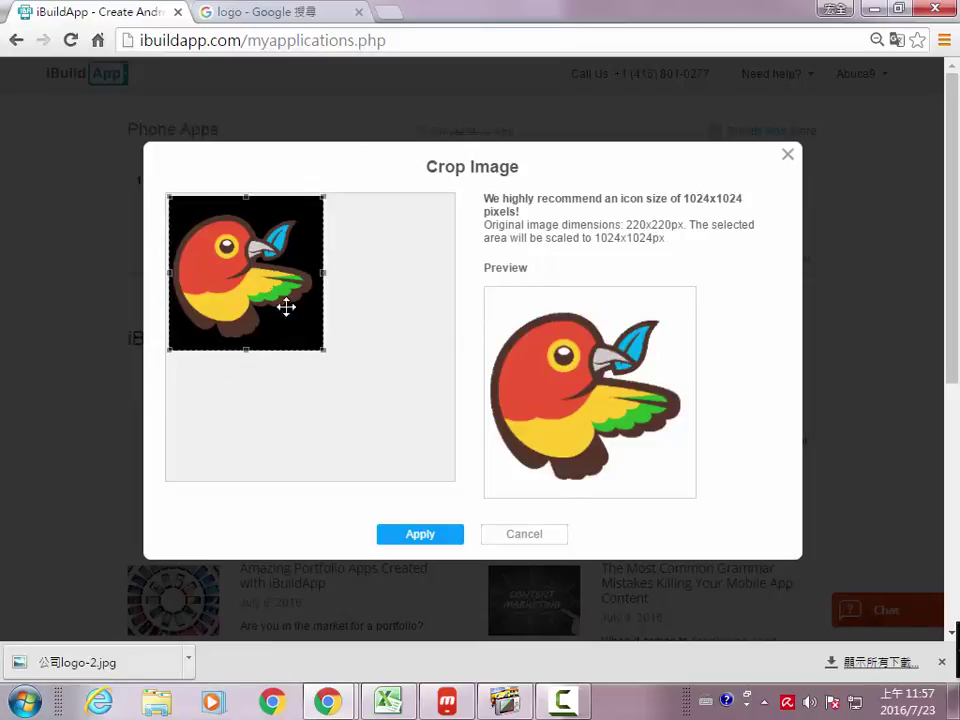
{"action": "left_click", "coordinate": [428, 540]}
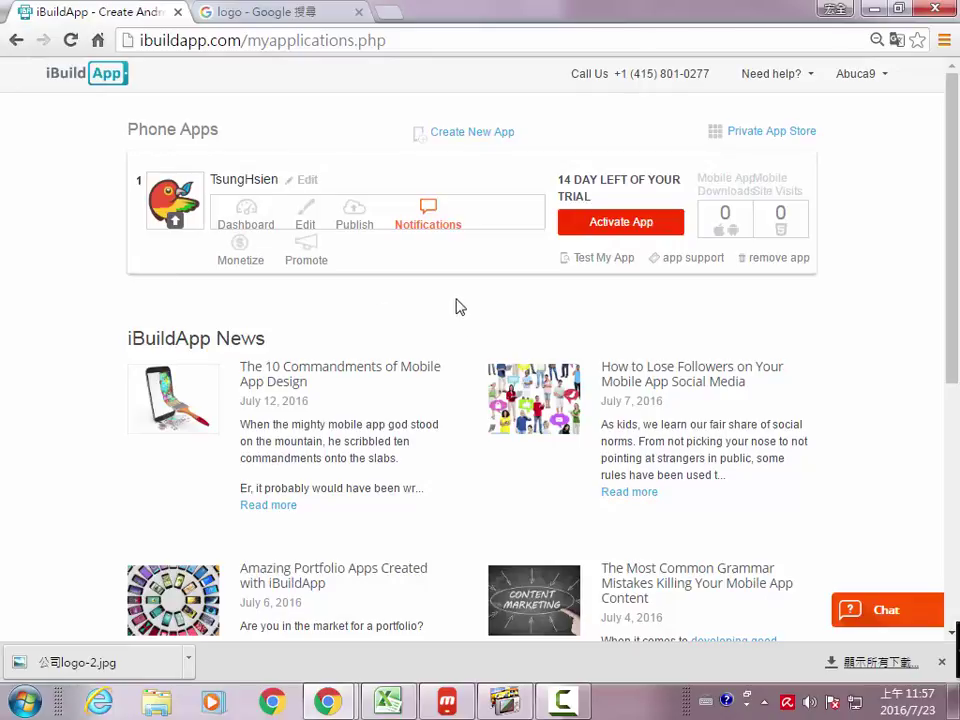
- Open the app's test window, place the mirrored phone screen over the browser, and reopen the test window
{"action": "left_click", "coordinate": [604, 262]}
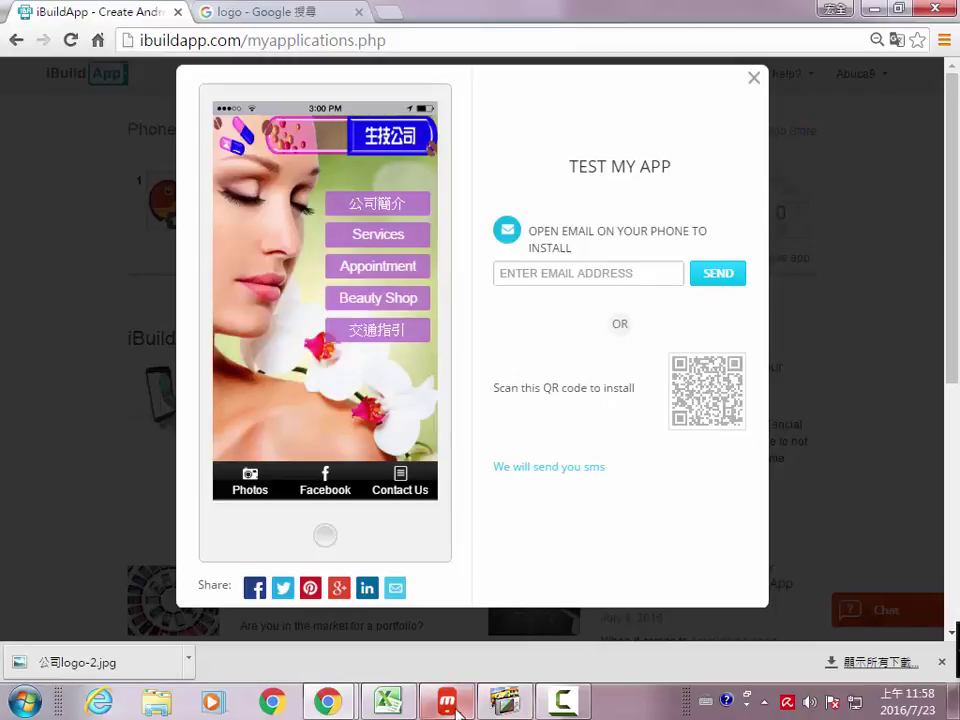
{"action": "left_click_drag", "start_coordinate": [724, 40], "coordinate": [183, 80]}
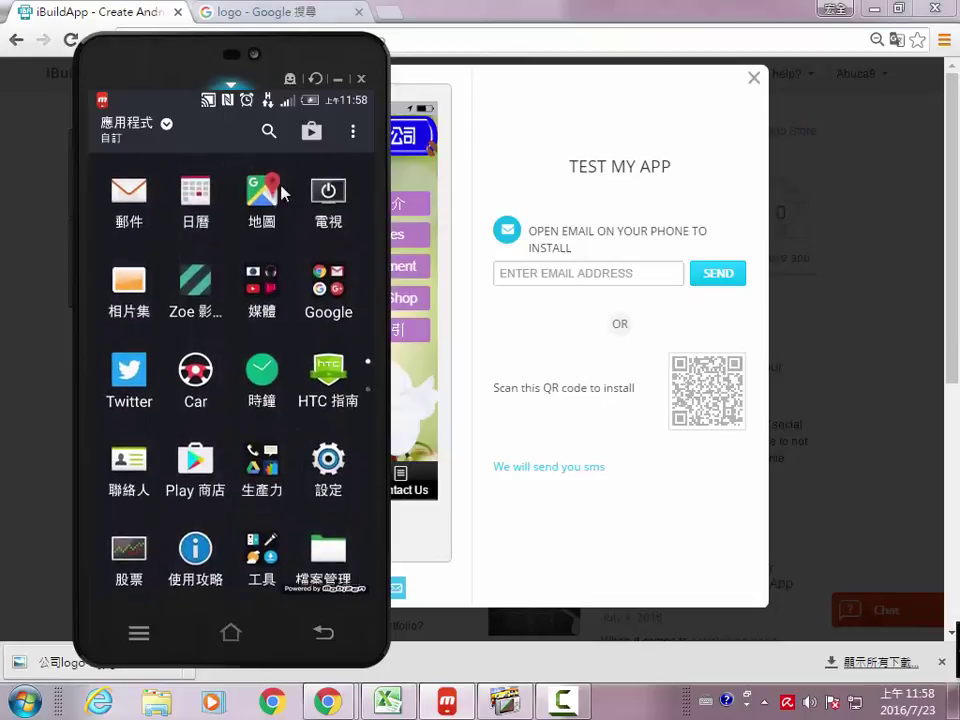
{"action": "left_click", "coordinate": [754, 77]}
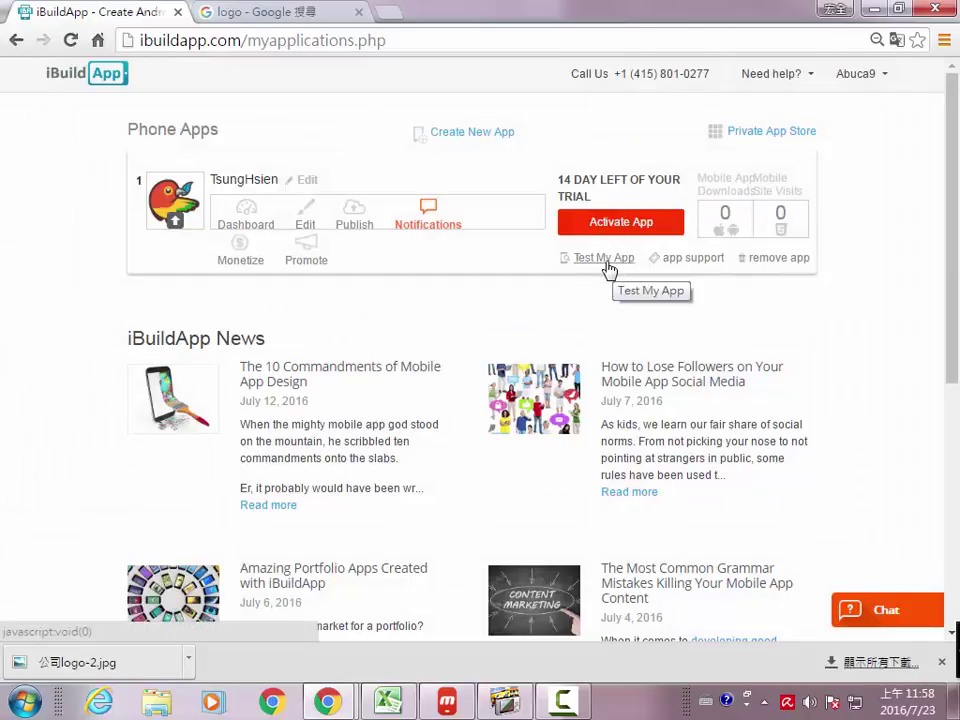
{"action": "left_click", "coordinate": [606, 262]}
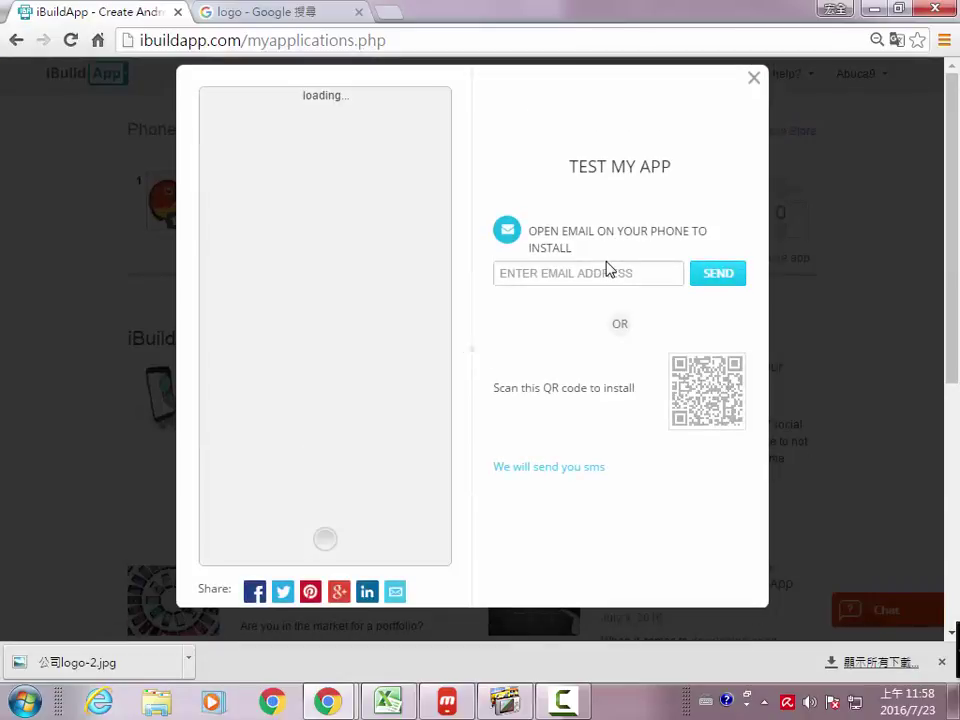